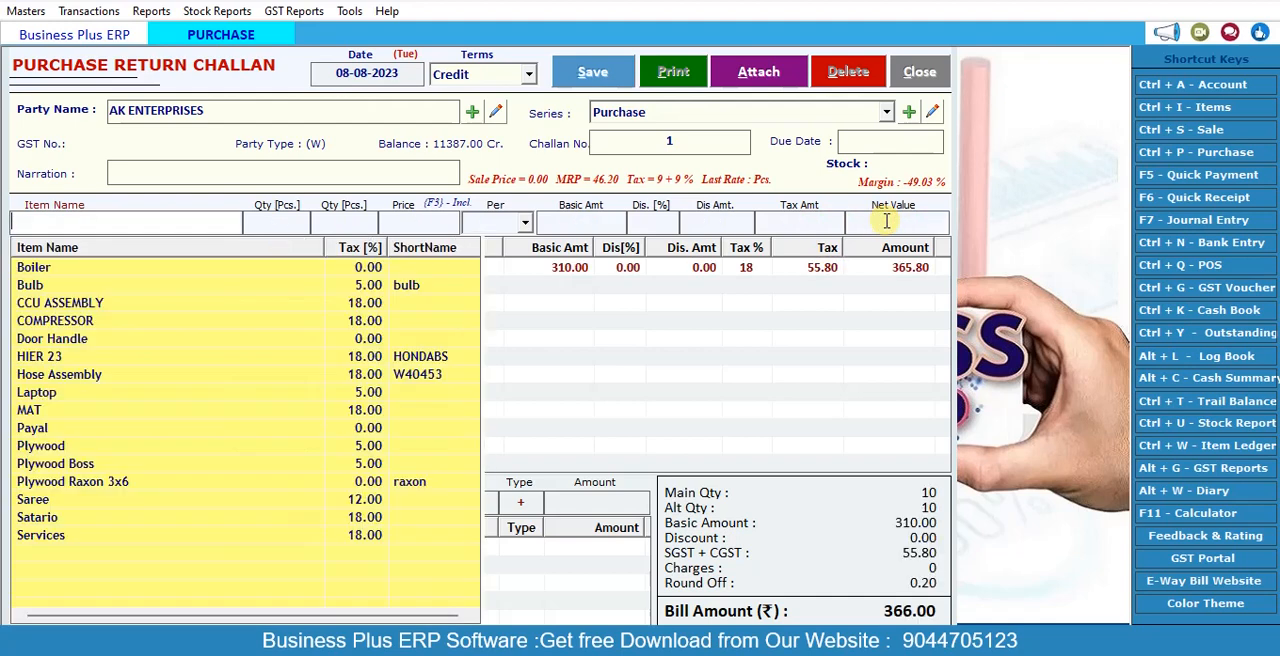
# Step: Add Frieght & Forwarding Charges of 1200 as another charge on the AK ENTERPRISES purchase return challan
pyautogui.click(601, 438)
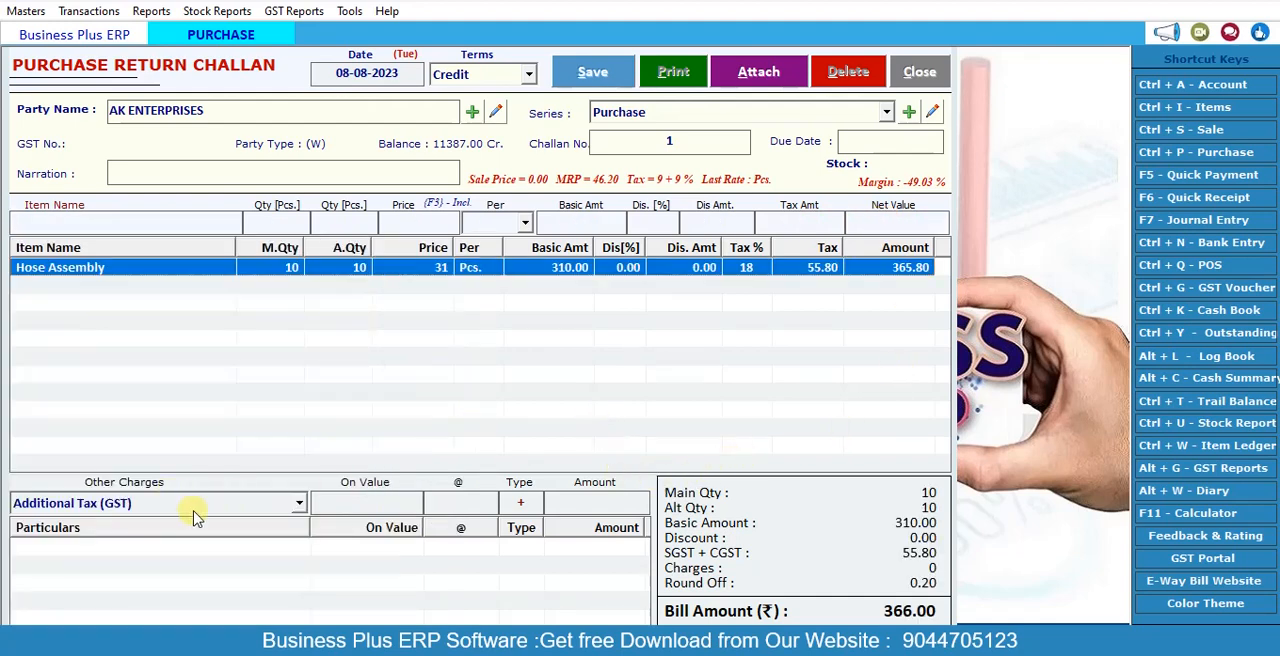
pyautogui.click(195, 512)
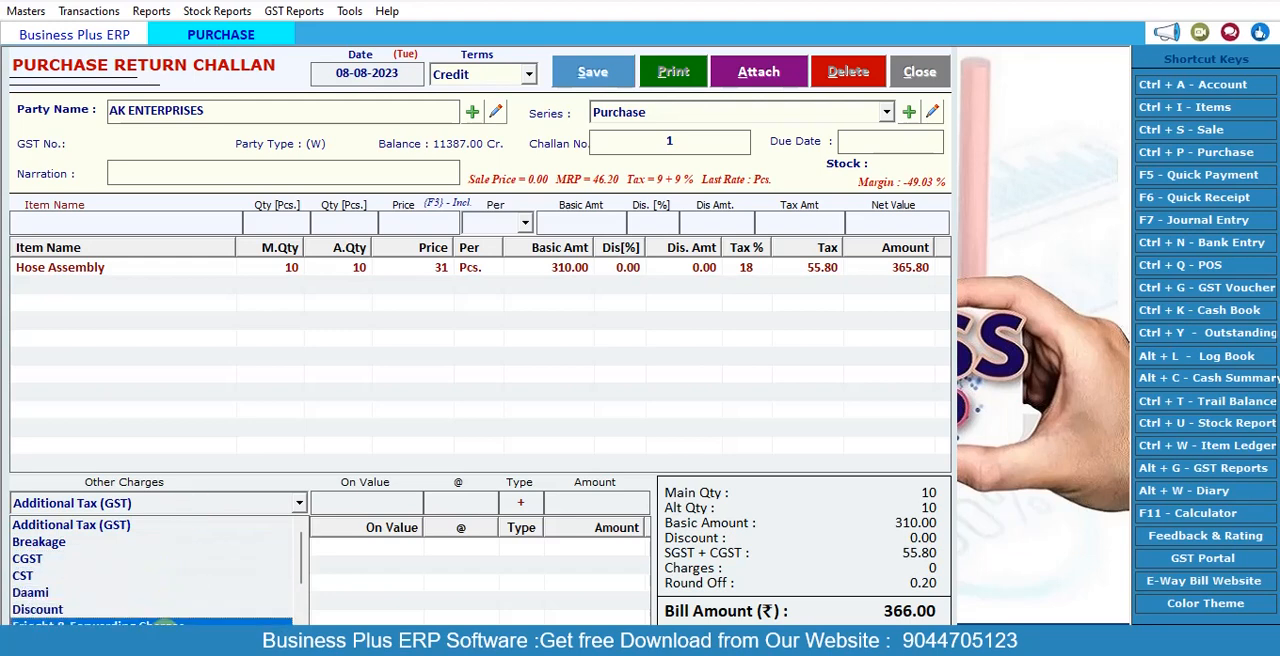
pyautogui.click(168, 624)
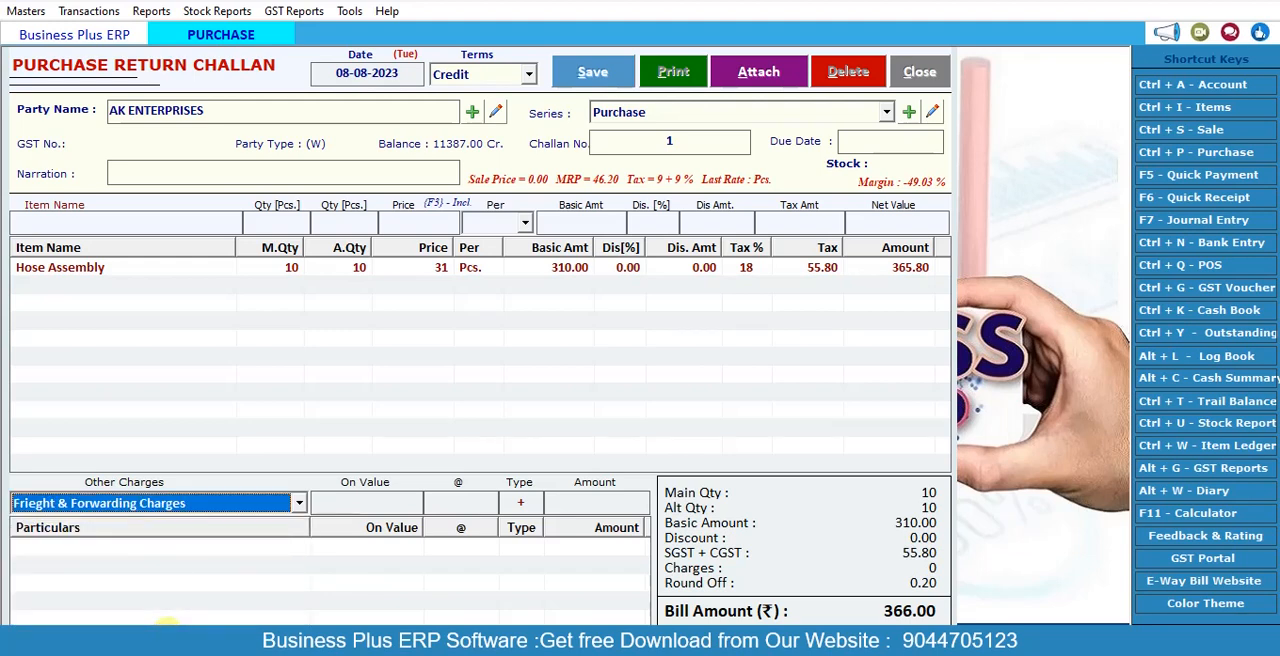
pyautogui.click(366, 503)
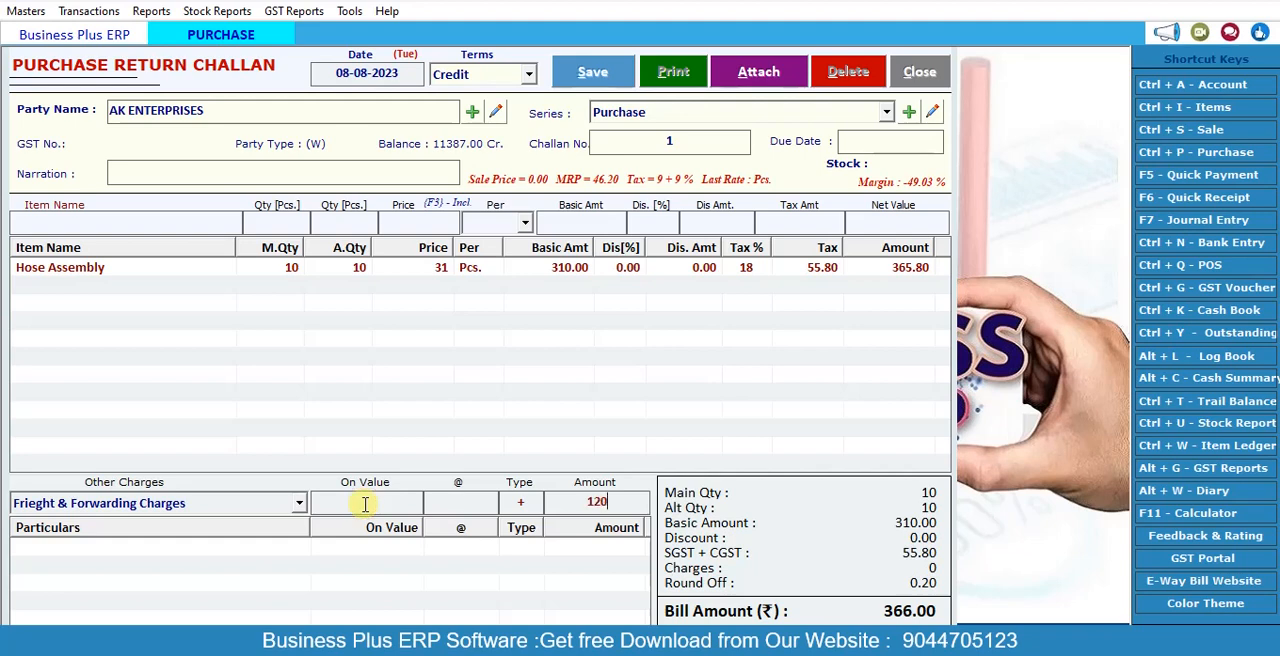
pyautogui.write('1200')
pyautogui.press('Return')
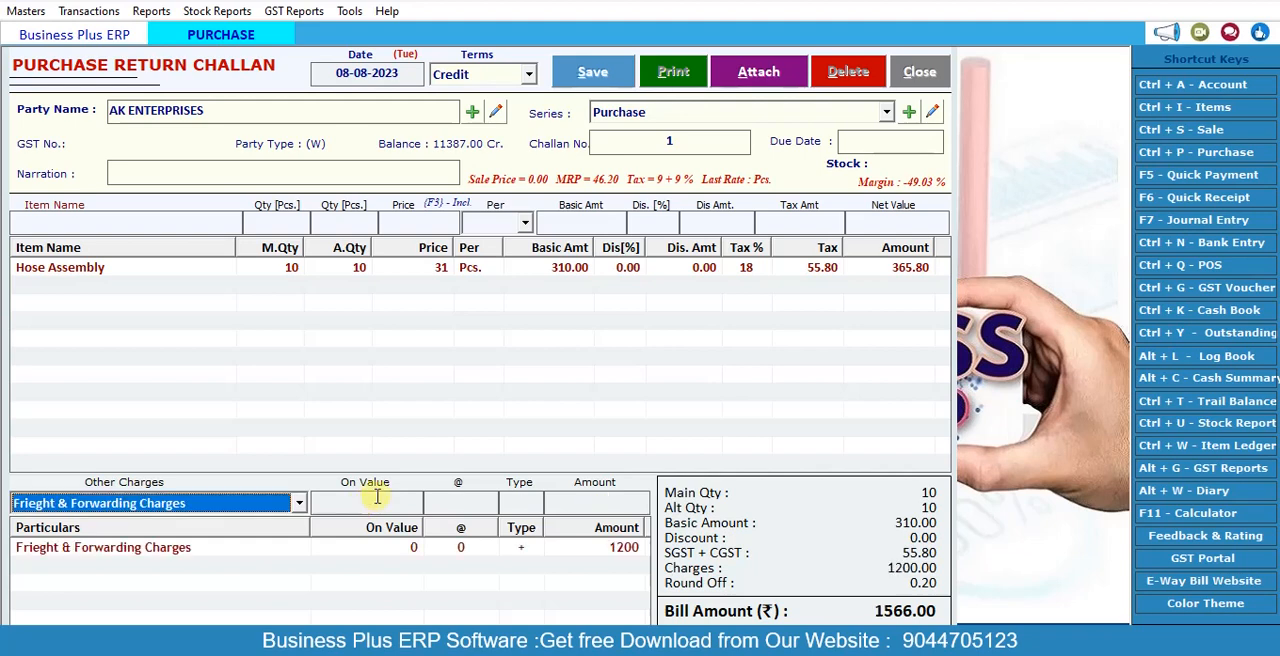
# Step: Save the purchase return challan without printing it and close the entry form
pyautogui.click(598, 73)
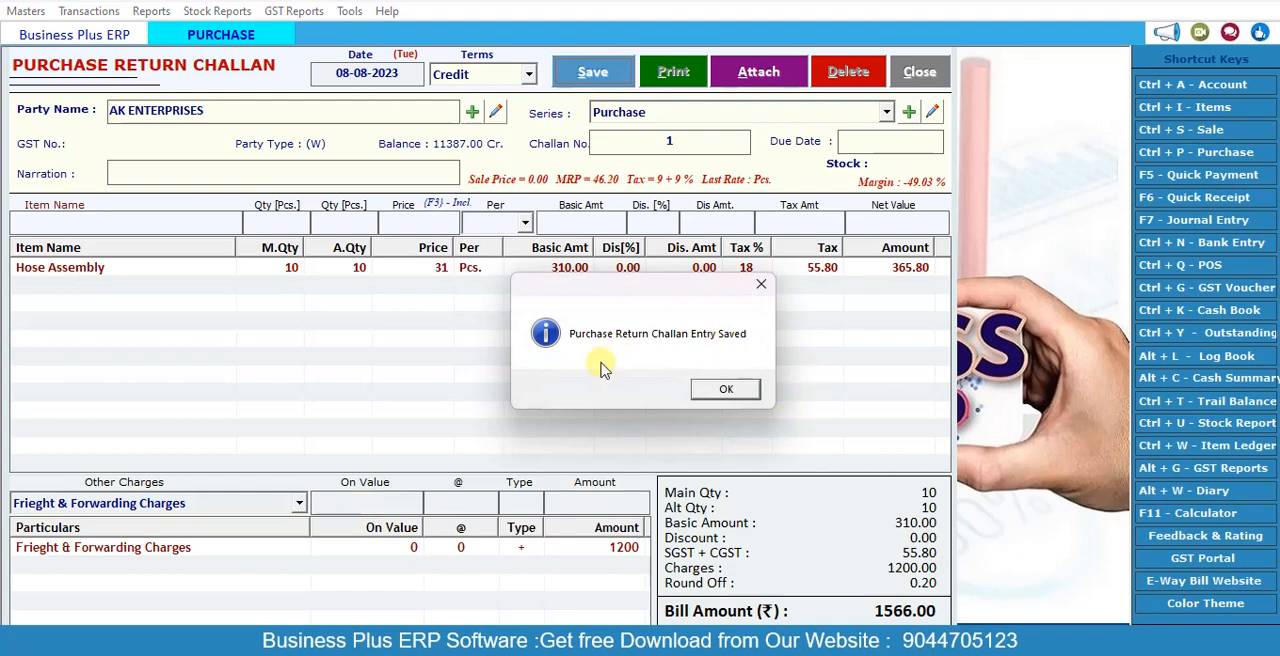
pyautogui.click(733, 391)
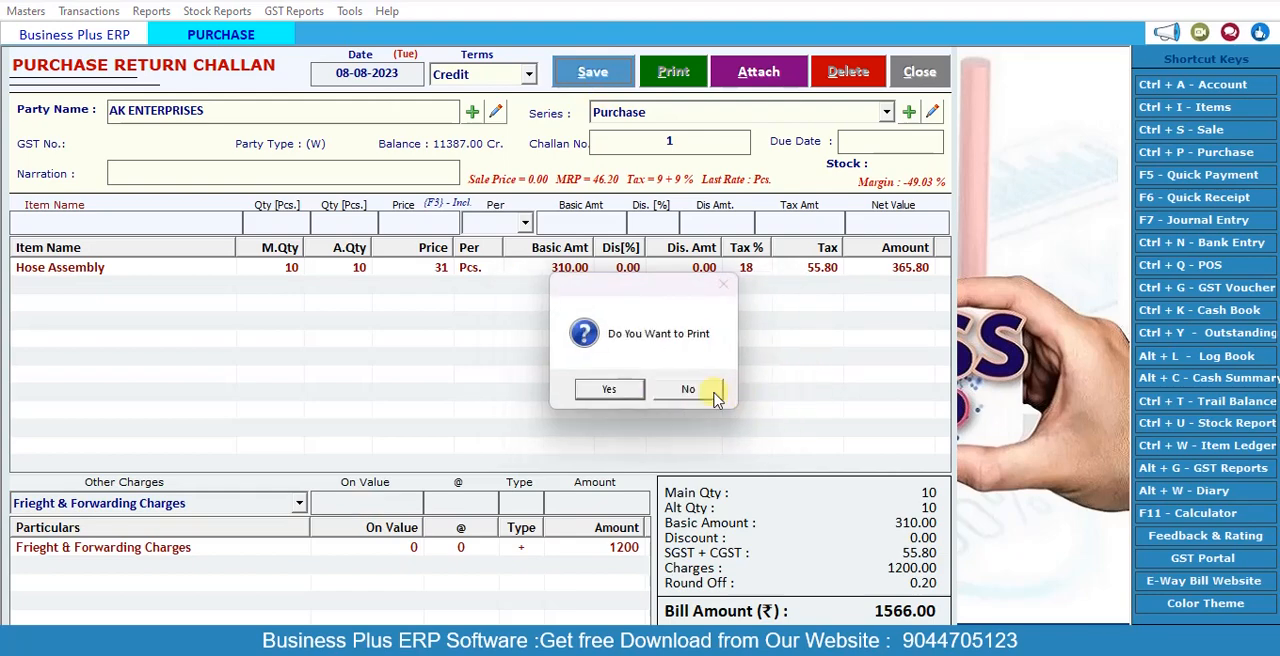
pyautogui.click(710, 390)
pyautogui.click(920, 73)
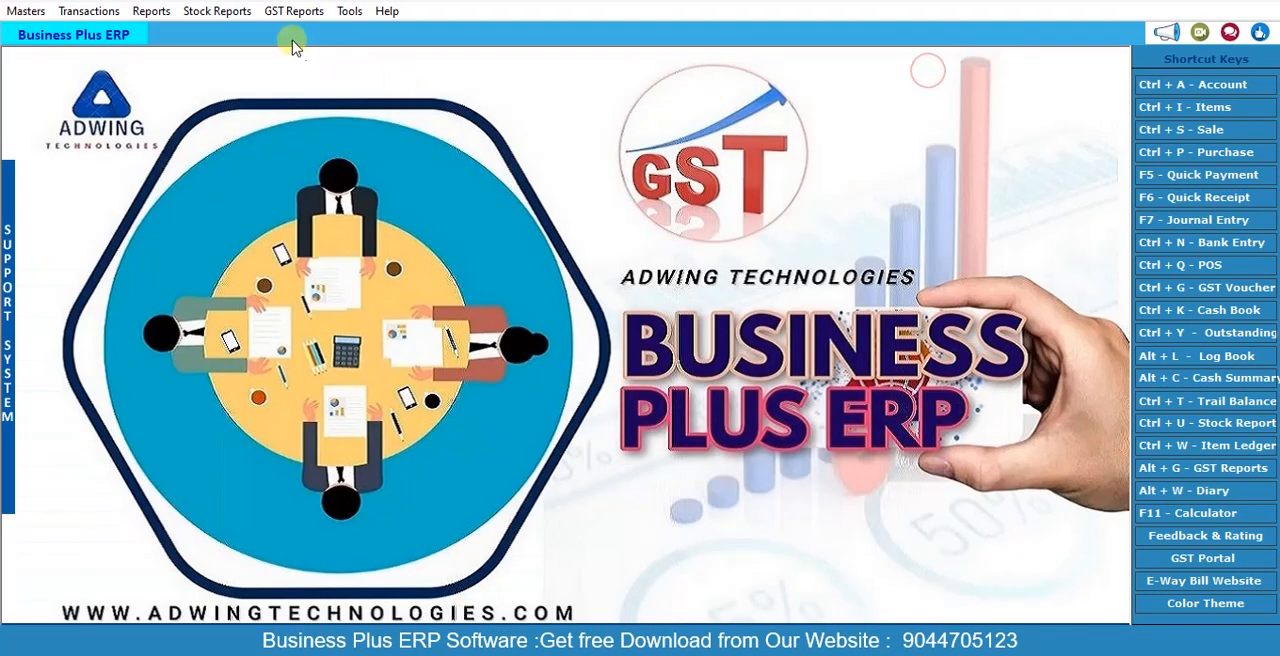
# Step: View the item-wise stock report for Hose Assembly from 01-04-2023 to 08-08-2023, and close it
pyautogui.click(235, 11)
pyautogui.click(245, 73)
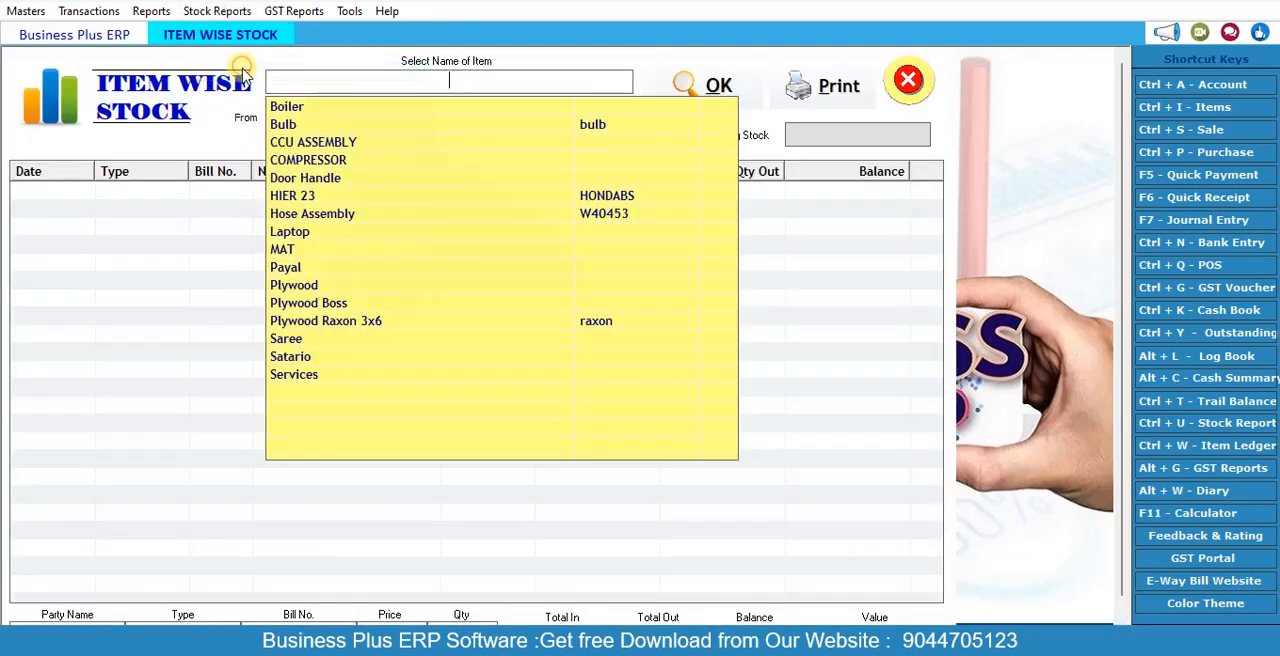
pyautogui.click(320, 212)
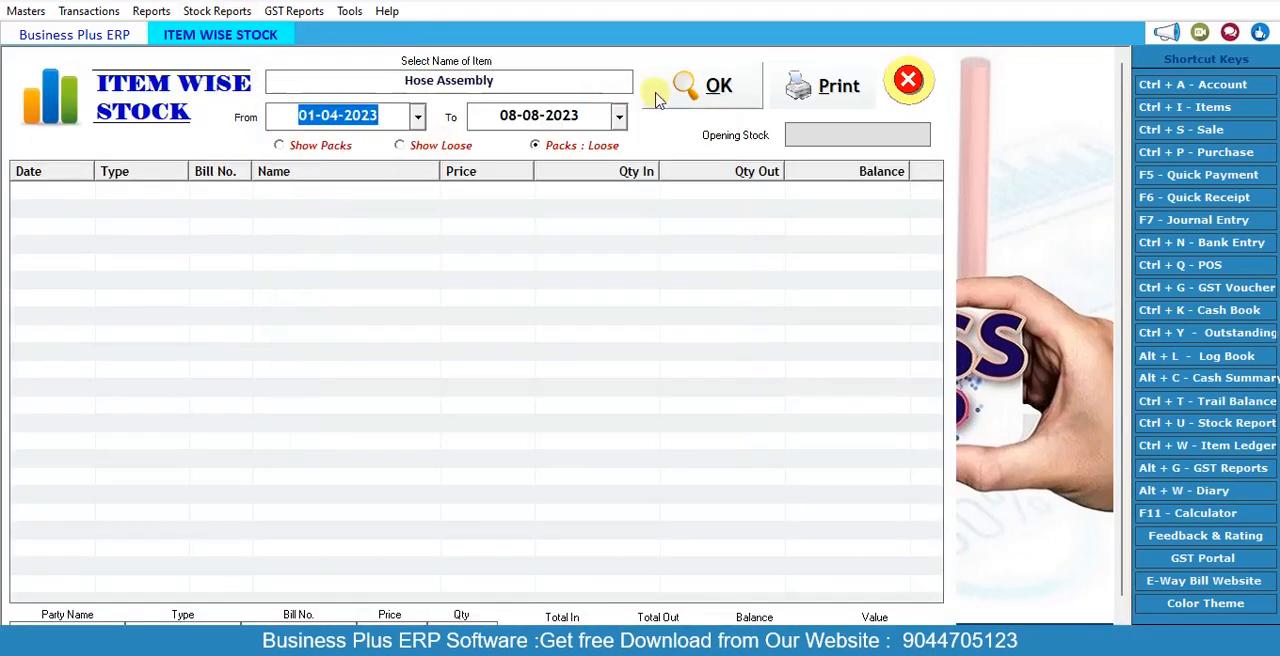
pyautogui.click(700, 86)
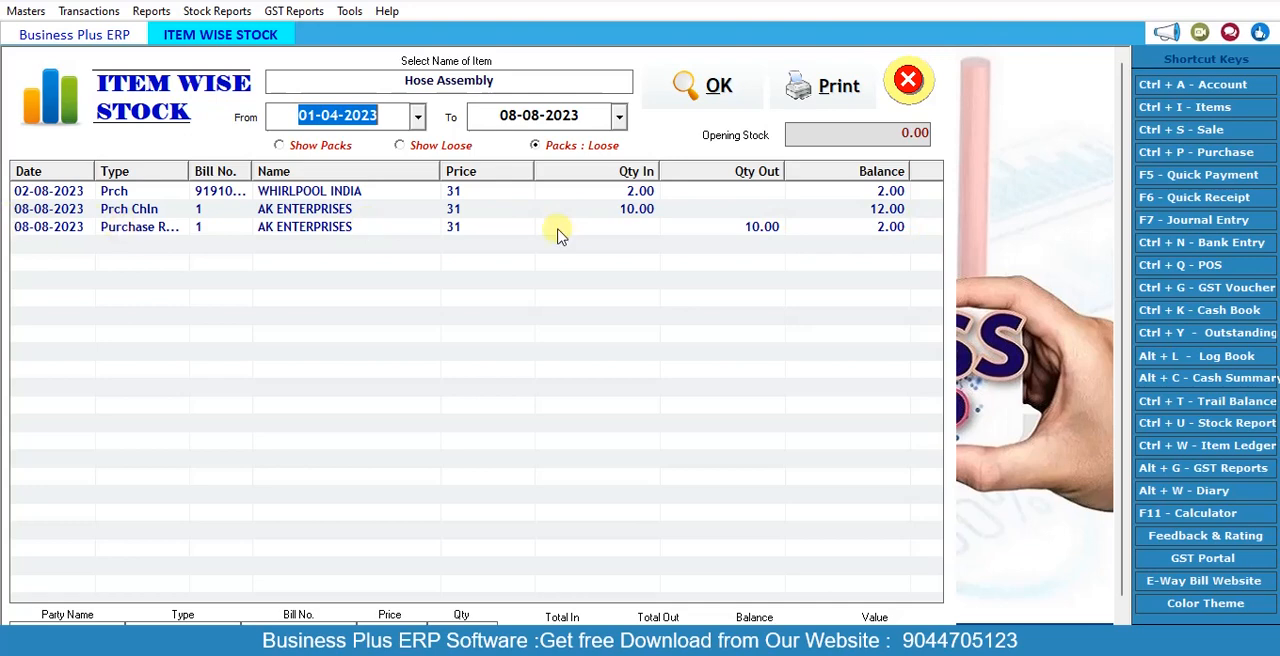
pyautogui.click(907, 82)
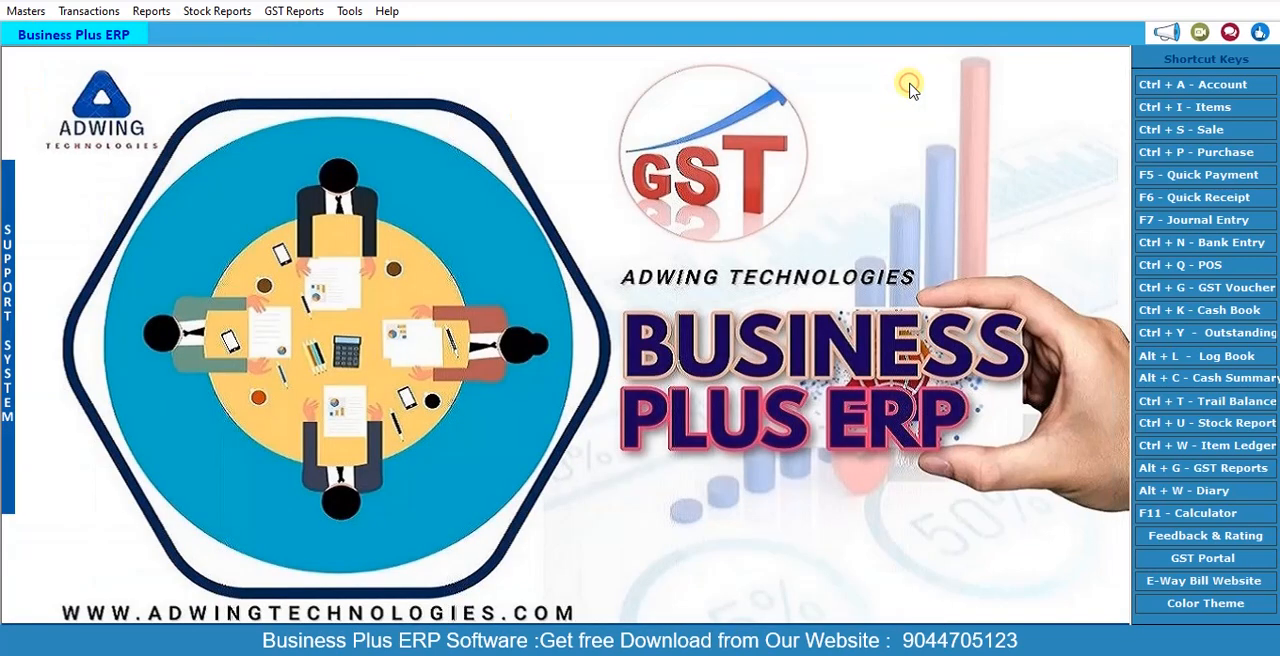
# Step: Open the existing AK ENTERPRISES purchase challan from the challan list to review it, and close it
pyautogui.click(88, 11)
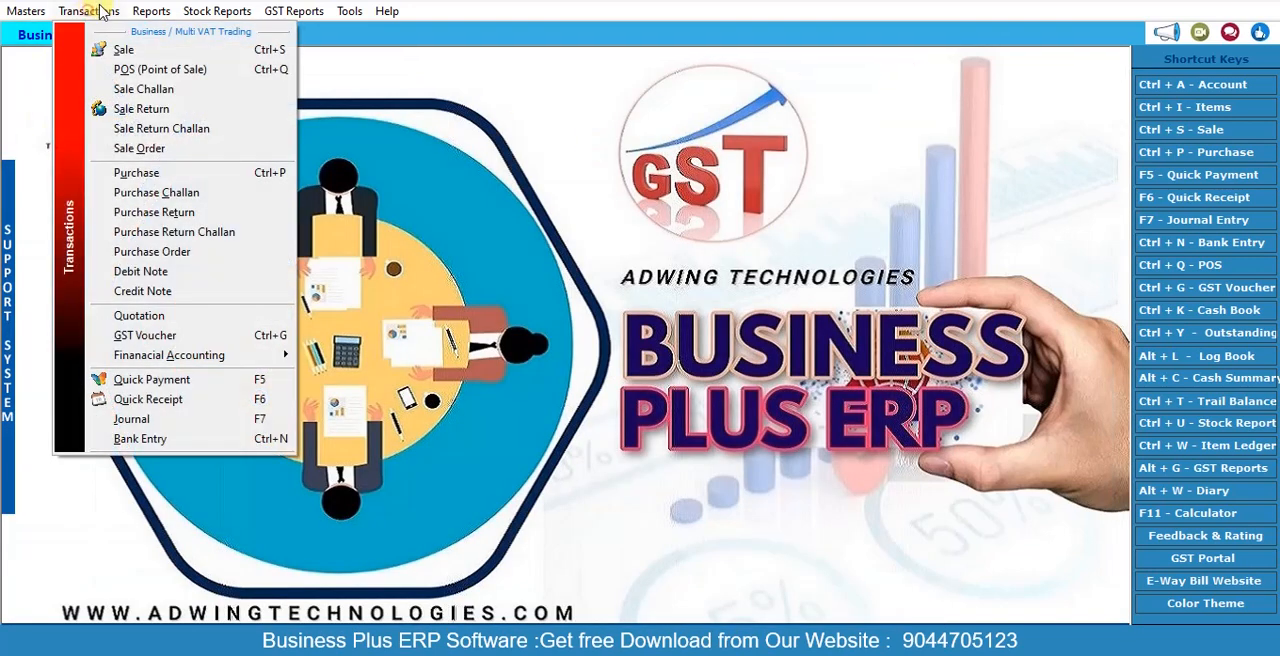
pyautogui.click(167, 197)
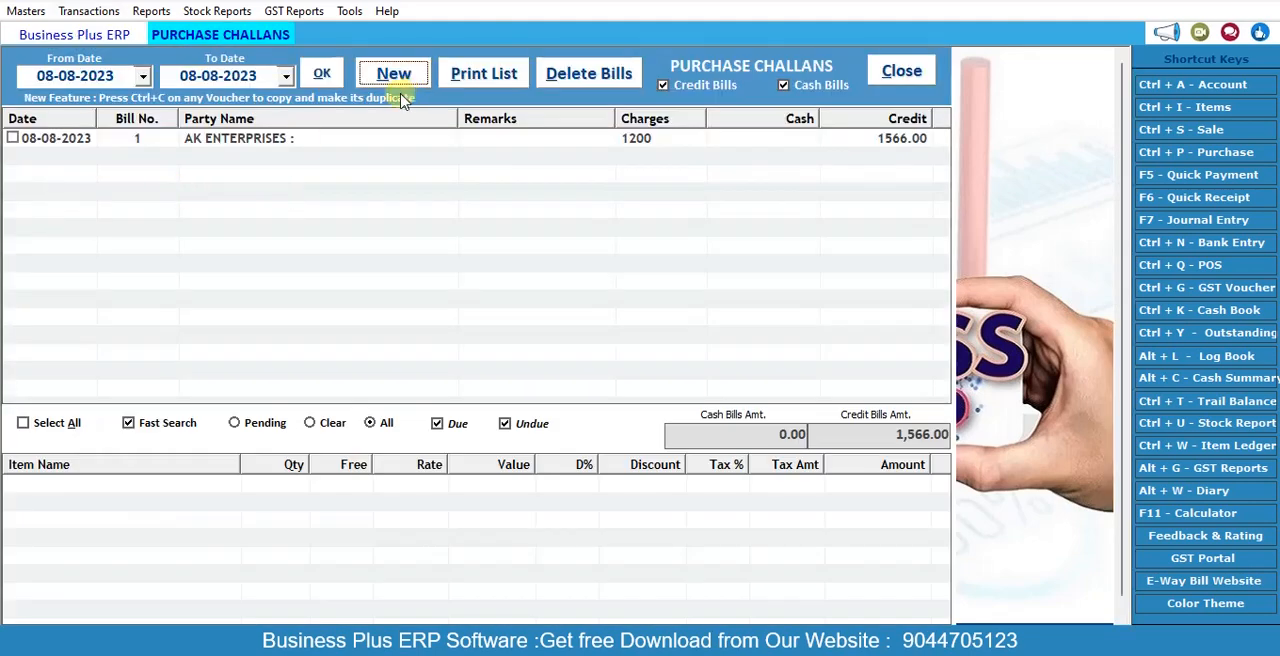
pyautogui.doubleClick(268, 147)
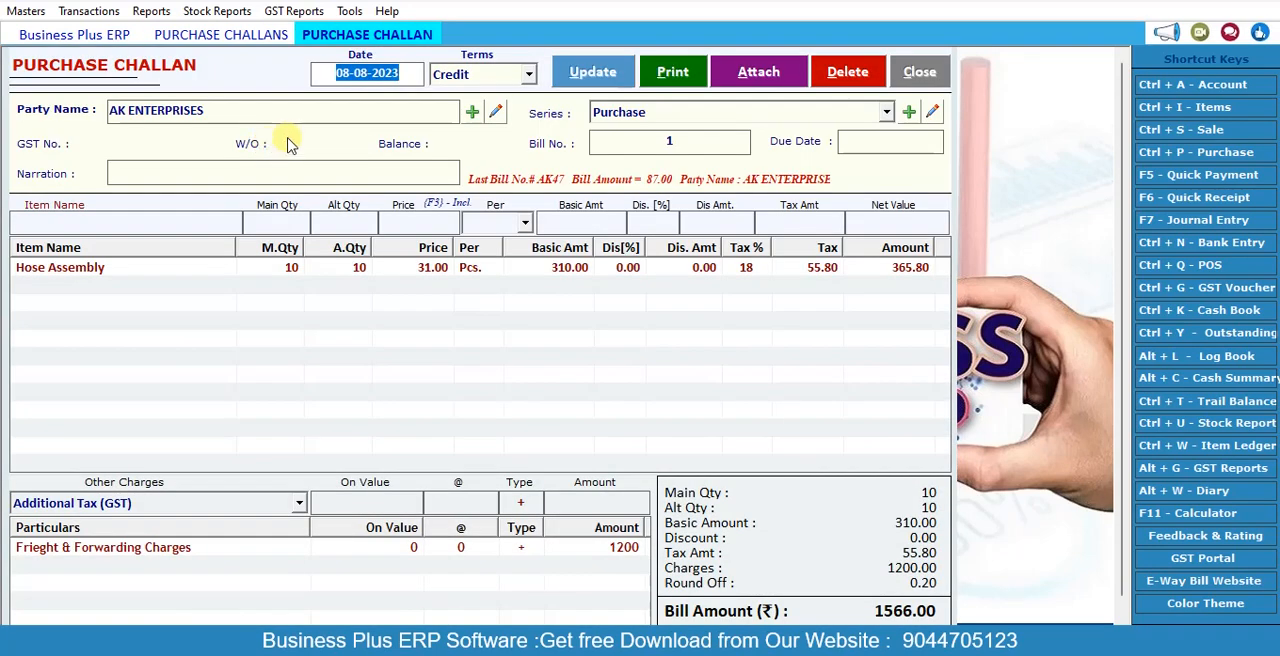
pyautogui.click(922, 74)
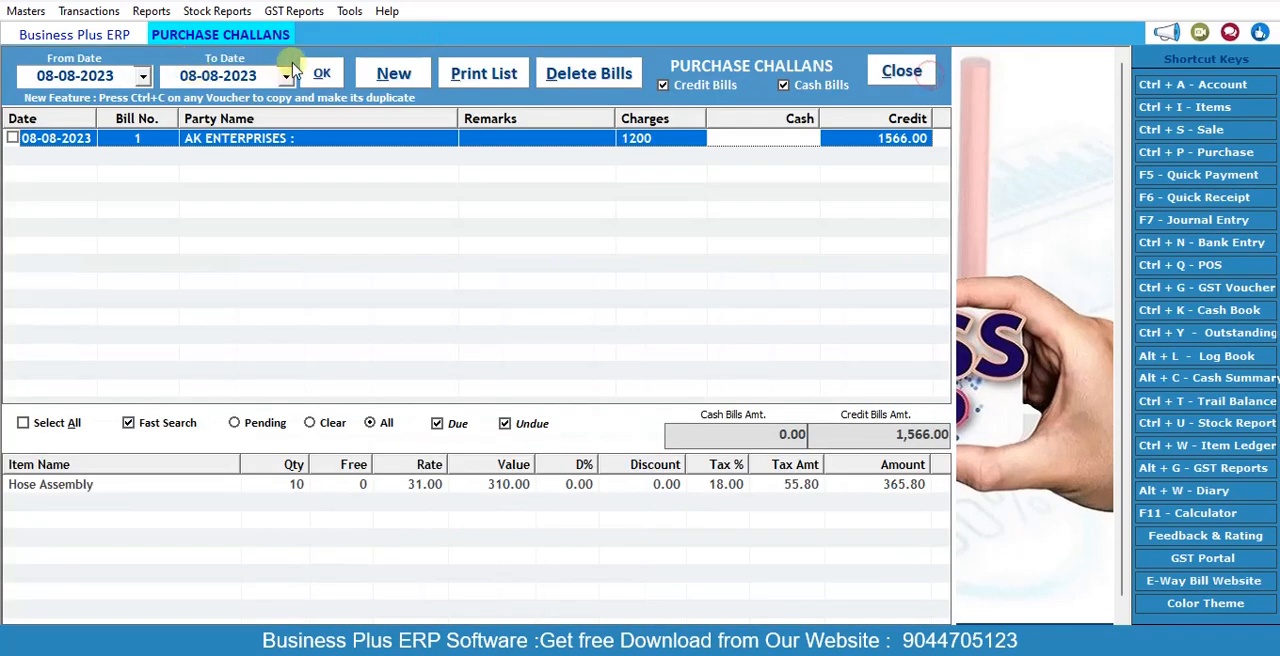
# Step: Create a new credit purchase challan dated 08-08-2023 for Royal Scot in the Purchase series, leaving the narration blank
pyautogui.click(372, 72)
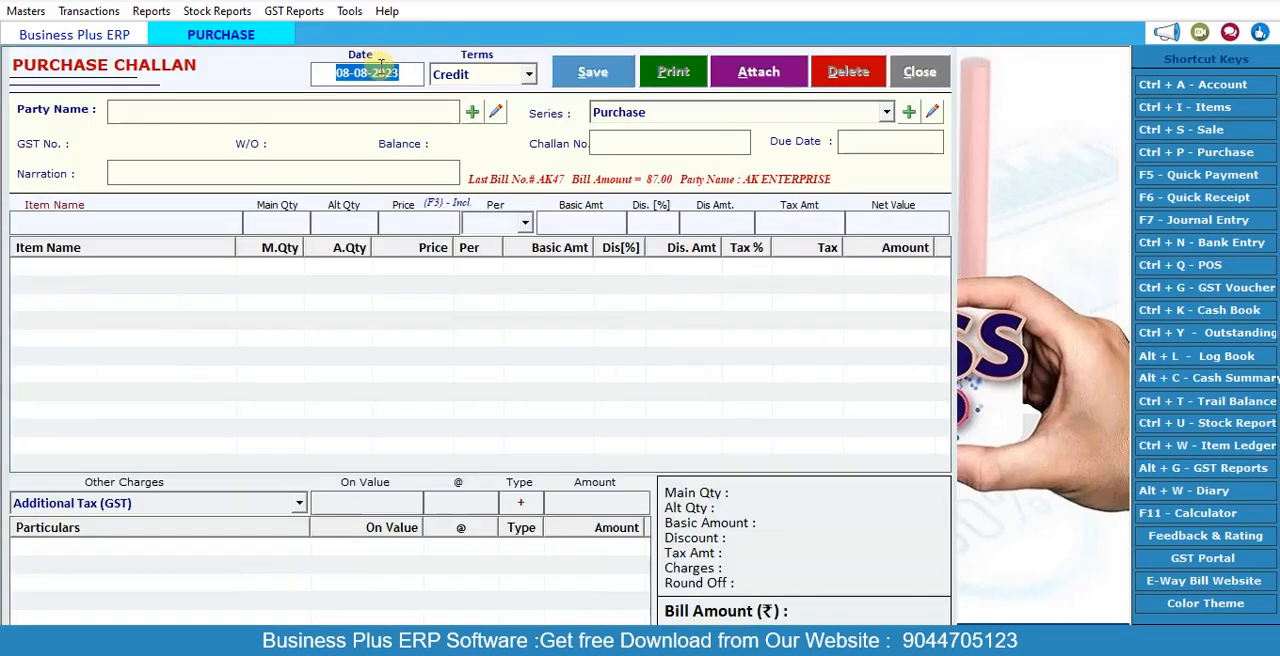
pyautogui.press('Return')
pyautogui.press('Return')
pyautogui.press('Down')
pyautogui.press('Down')
pyautogui.press('Down')
pyautogui.press('Down')
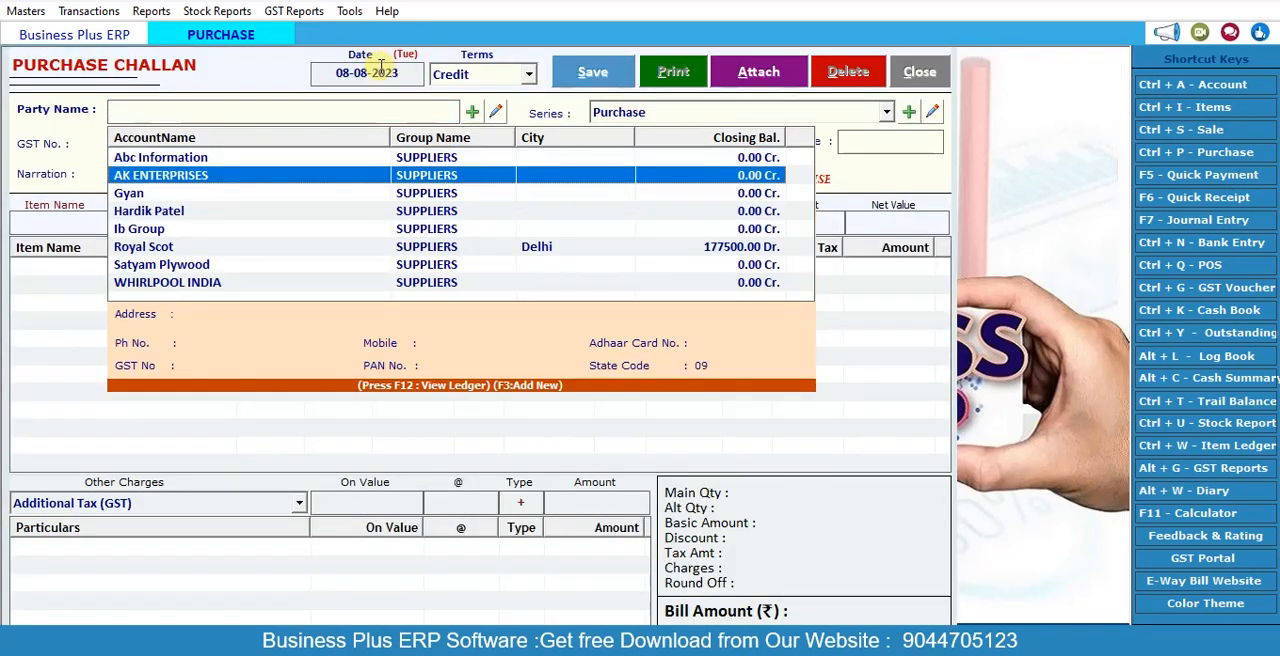
pyautogui.press('Down')
pyautogui.press('Down')
pyautogui.press('Return')
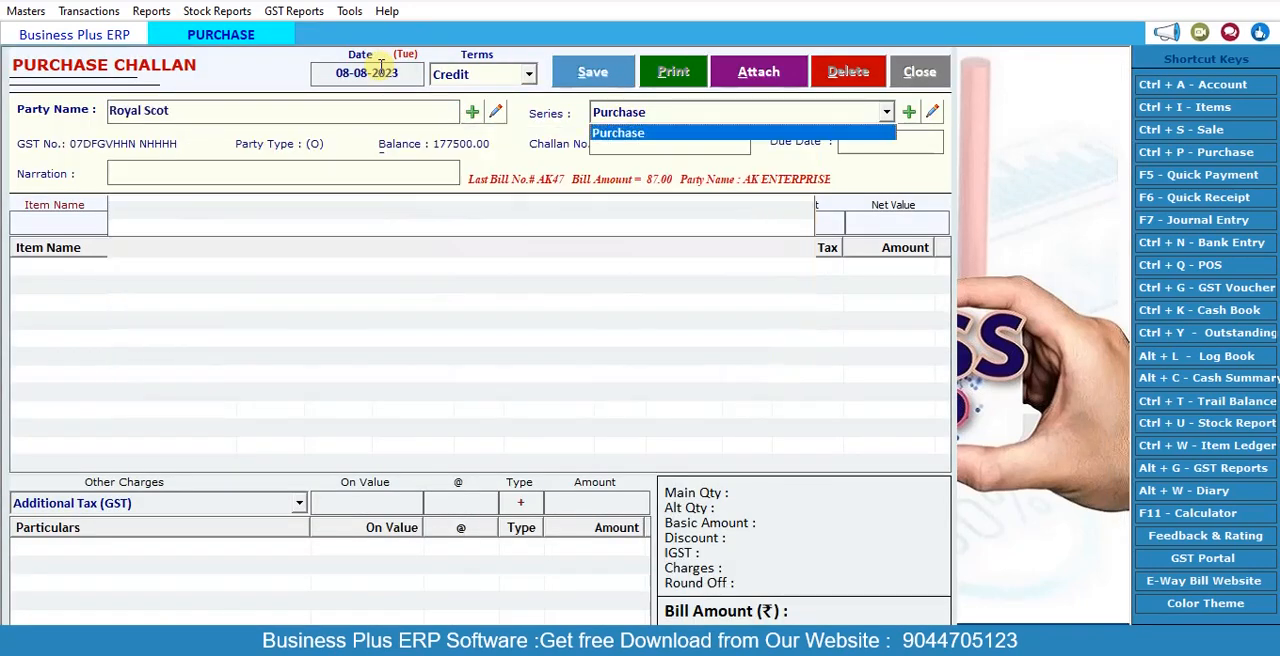
pyautogui.press('Return')
pyautogui.press('Return')
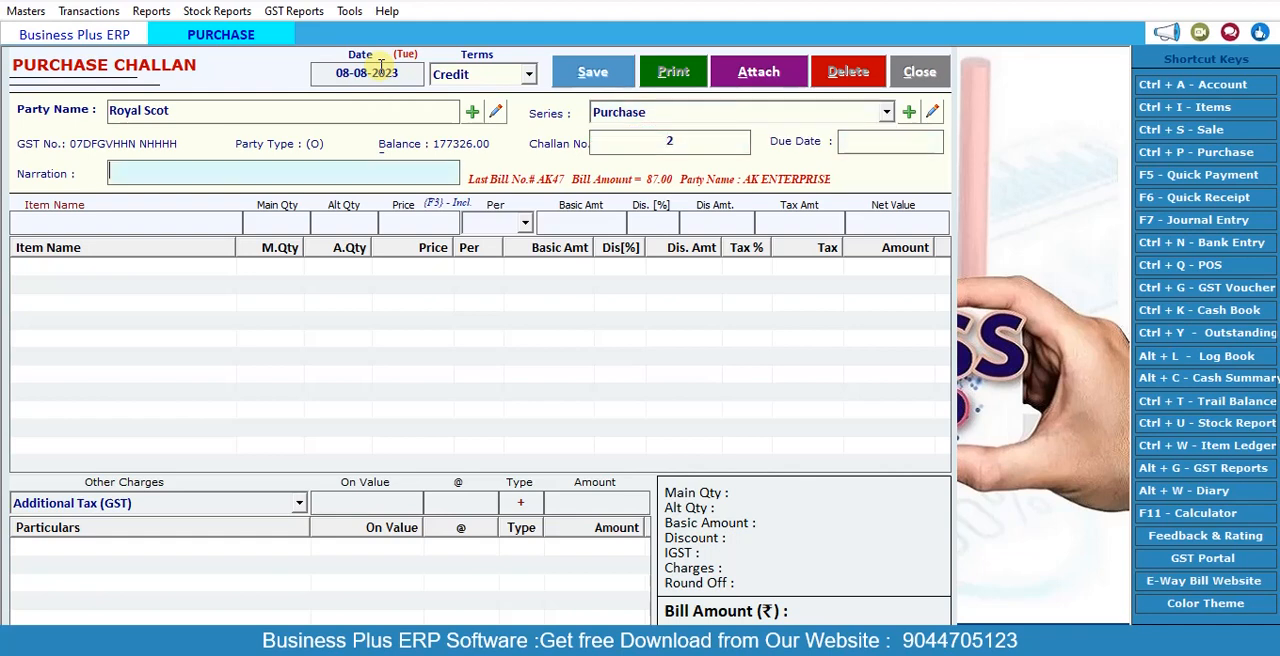
pyautogui.press('Return')
pyautogui.press('Escape')
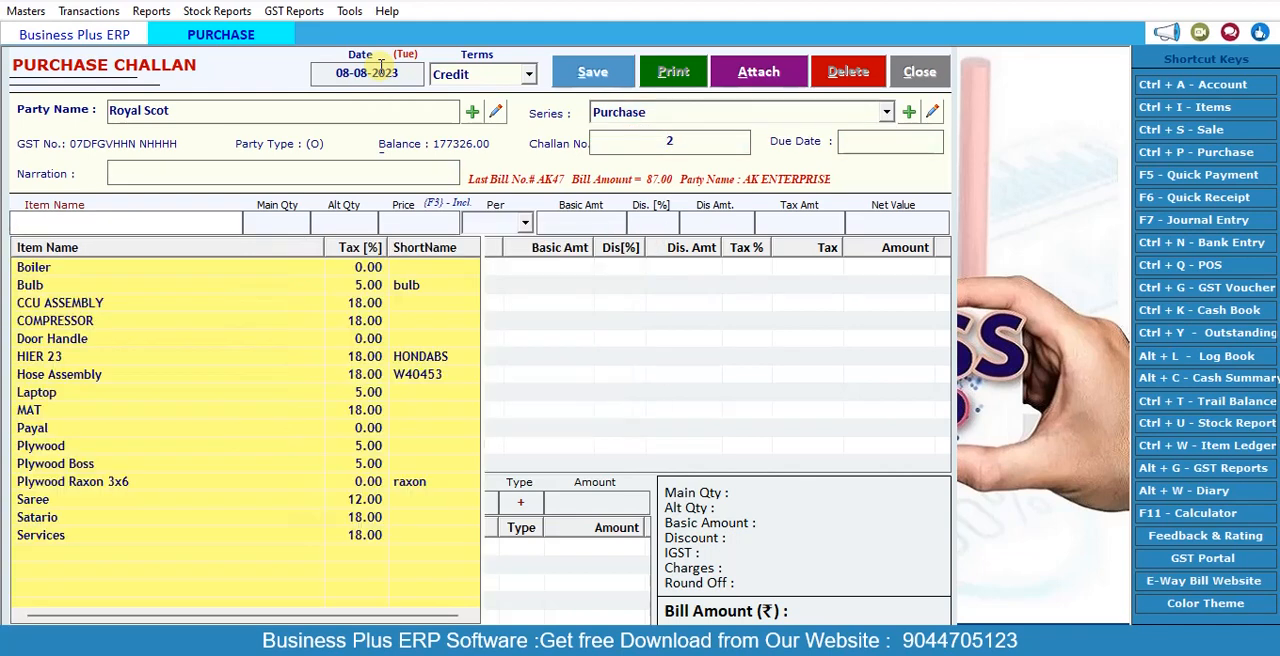
# Step: Add the item Laptop to the challan with a quantity of 3 Pcs. at a price of 45000 and no discount
pyautogui.press('Down')
pyautogui.press('Down')
pyautogui.press('Down')
pyautogui.press('Down')
pyautogui.press('Down')
pyautogui.press('Down')
pyautogui.press('Down')
pyautogui.press('Down')
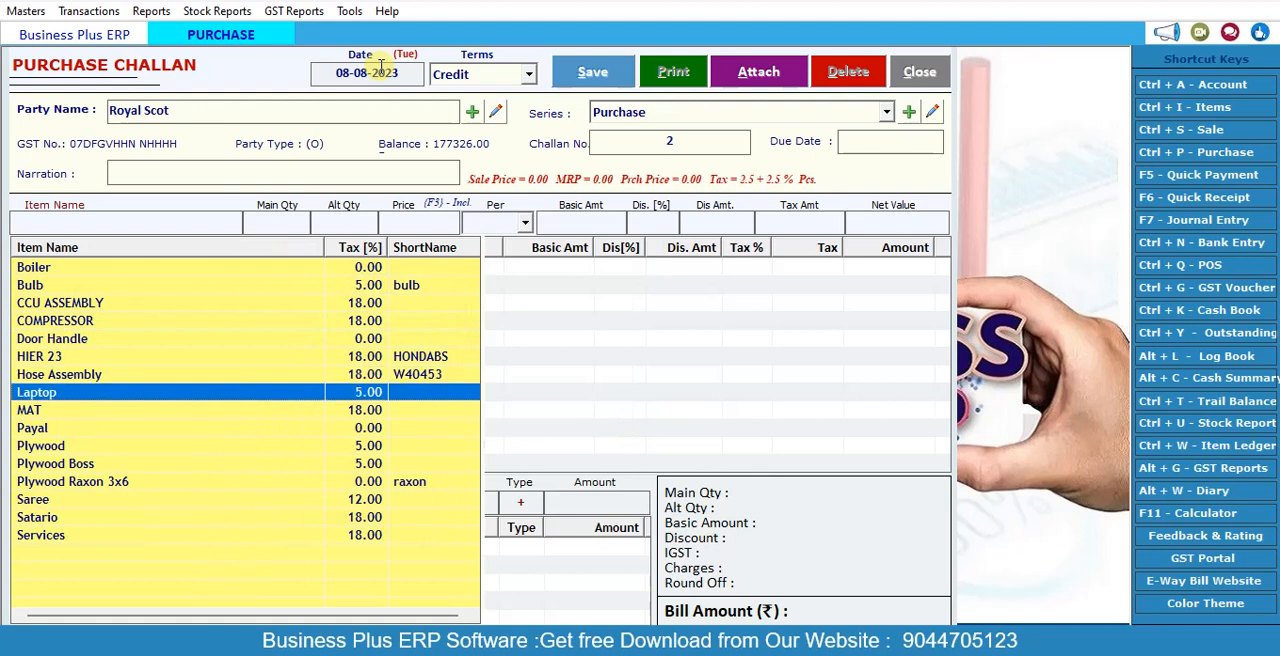
pyautogui.press('Return')
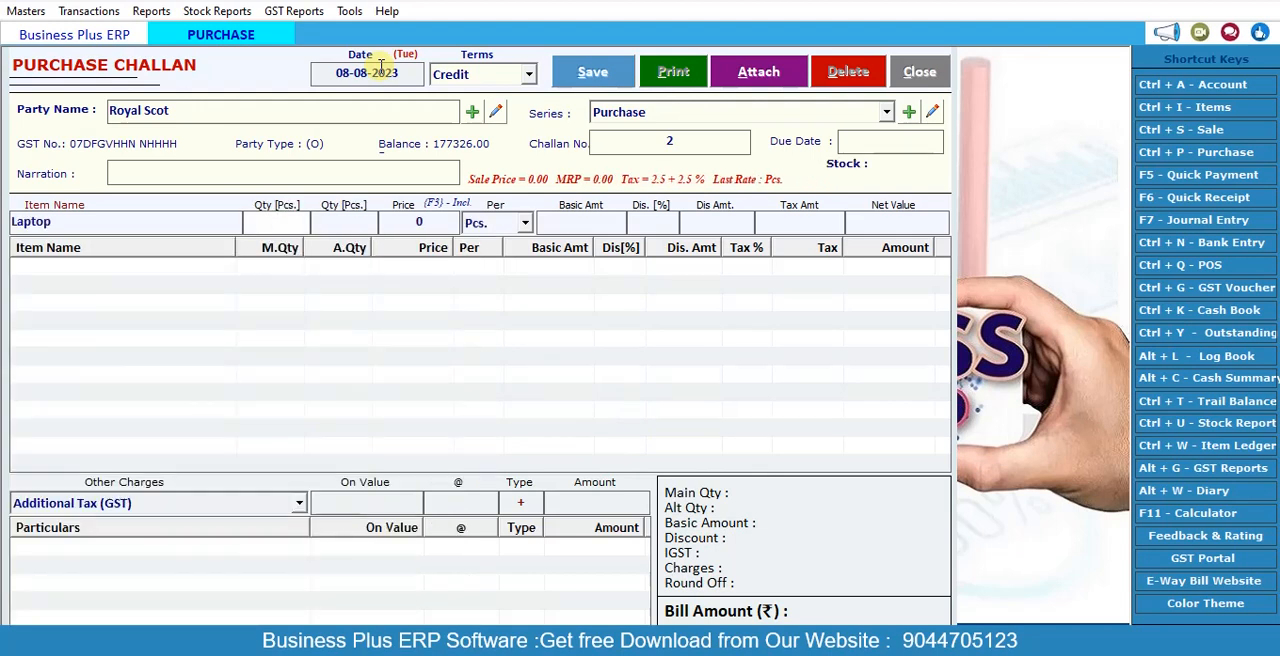
pyautogui.press('Return')
pyautogui.press('Return')
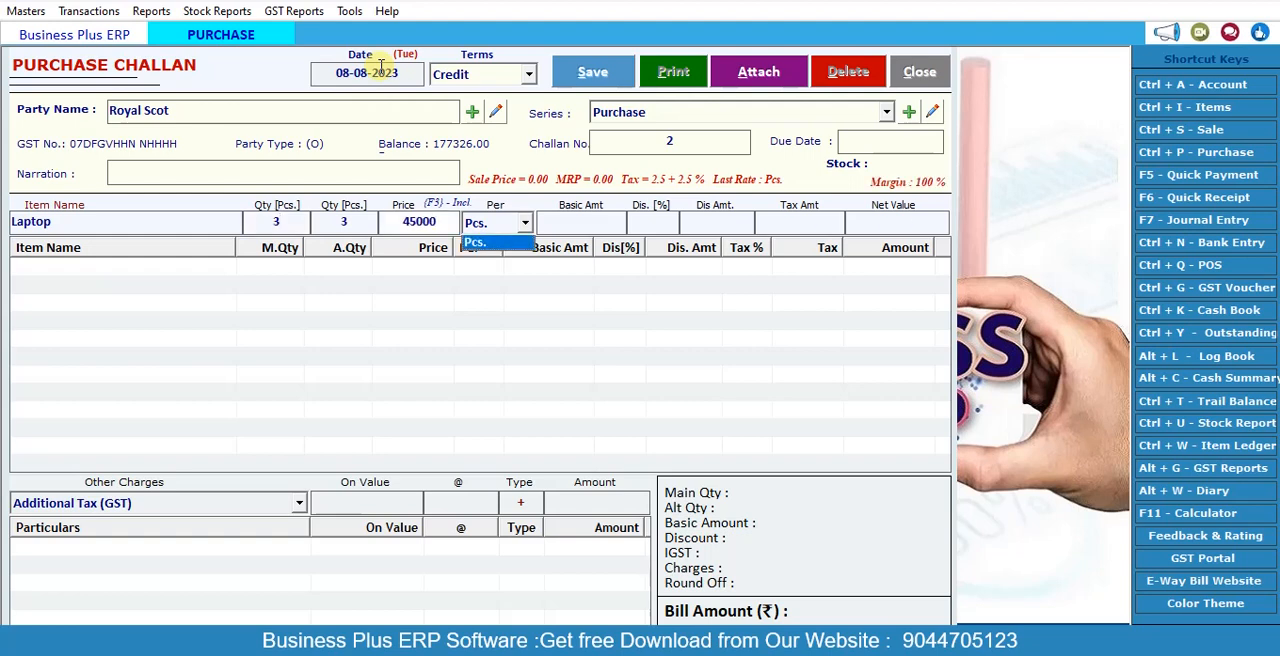
pyautogui.press('Return')
pyautogui.press('Return')
pyautogui.press('Return')
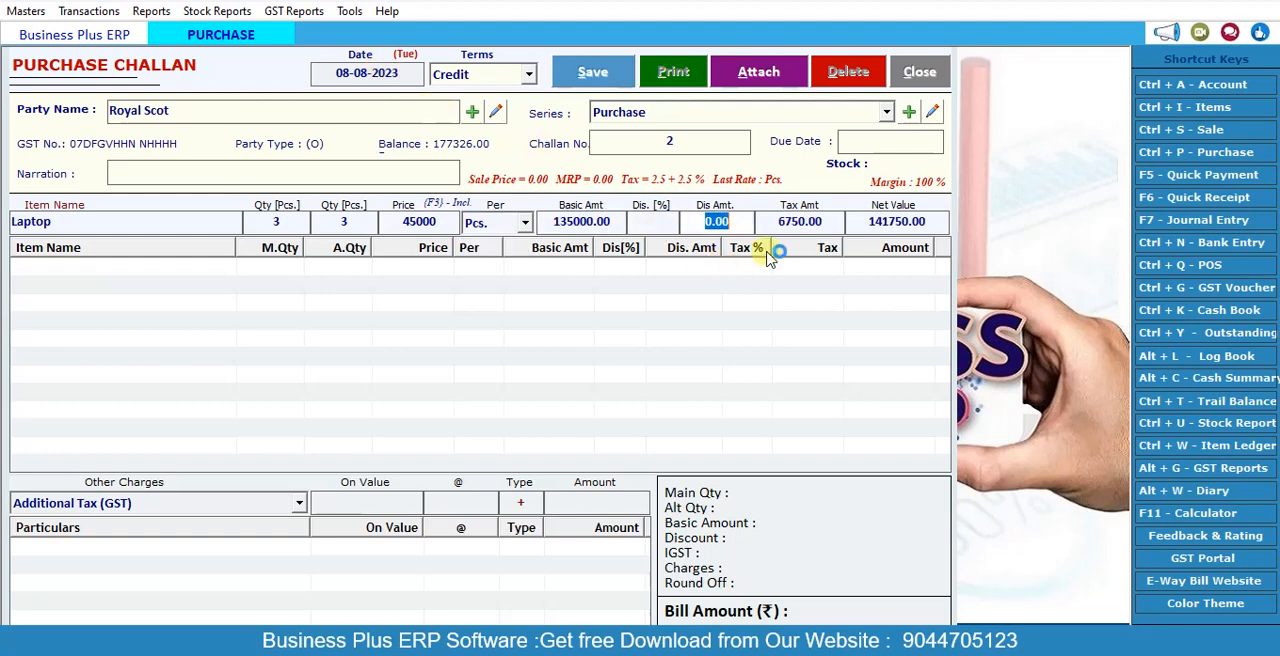
pyautogui.click(903, 221)
pyautogui.press('Return')
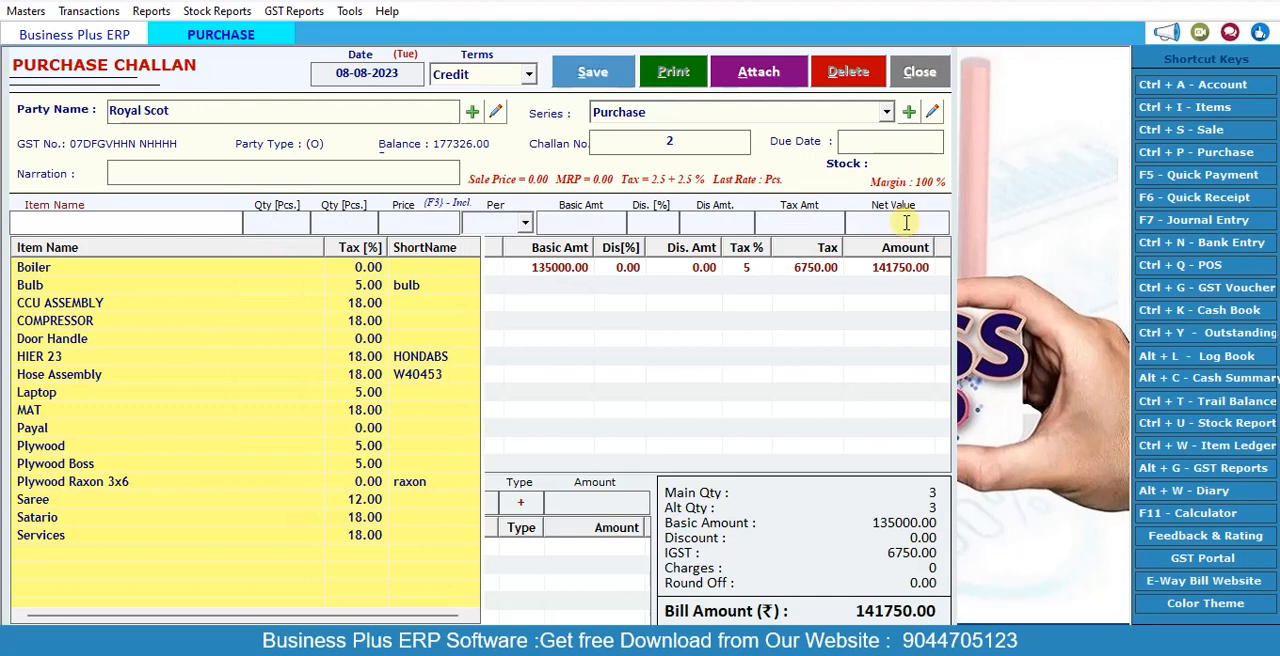
pyautogui.press('Escape')
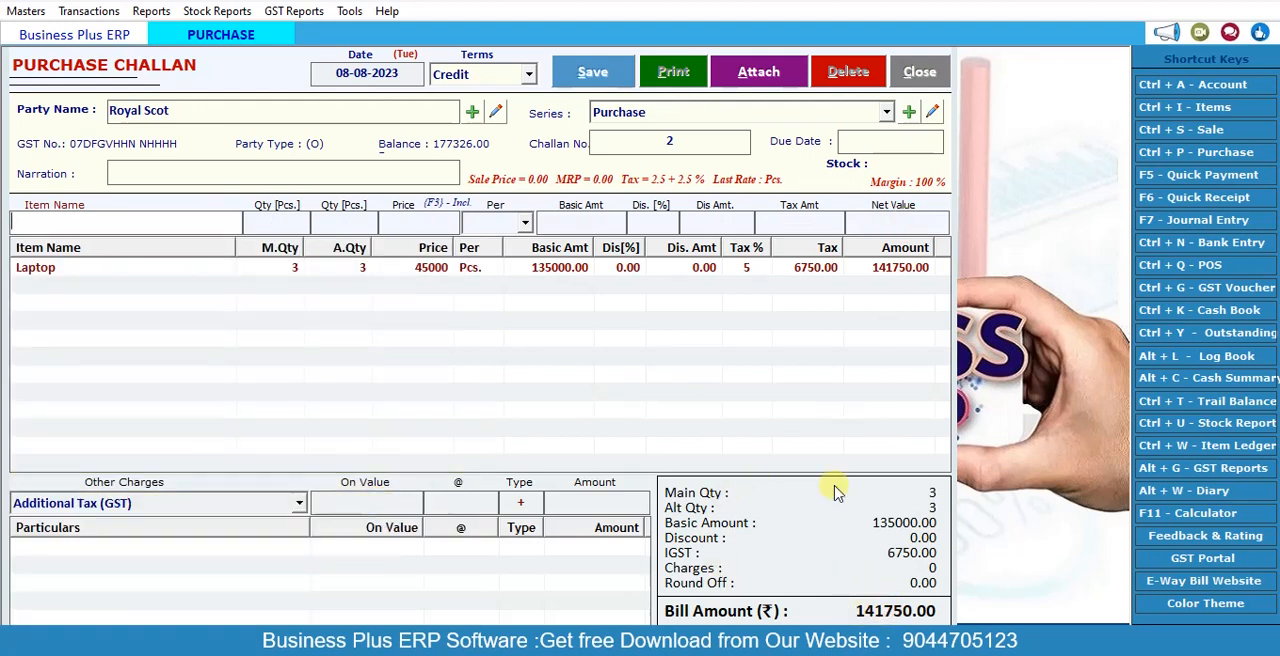
# Step: Save the Royal Scot purchase challan without printing it and close the entry form
pyautogui.click(620, 80)
pyautogui.click(707, 386)
pyautogui.click(710, 386)
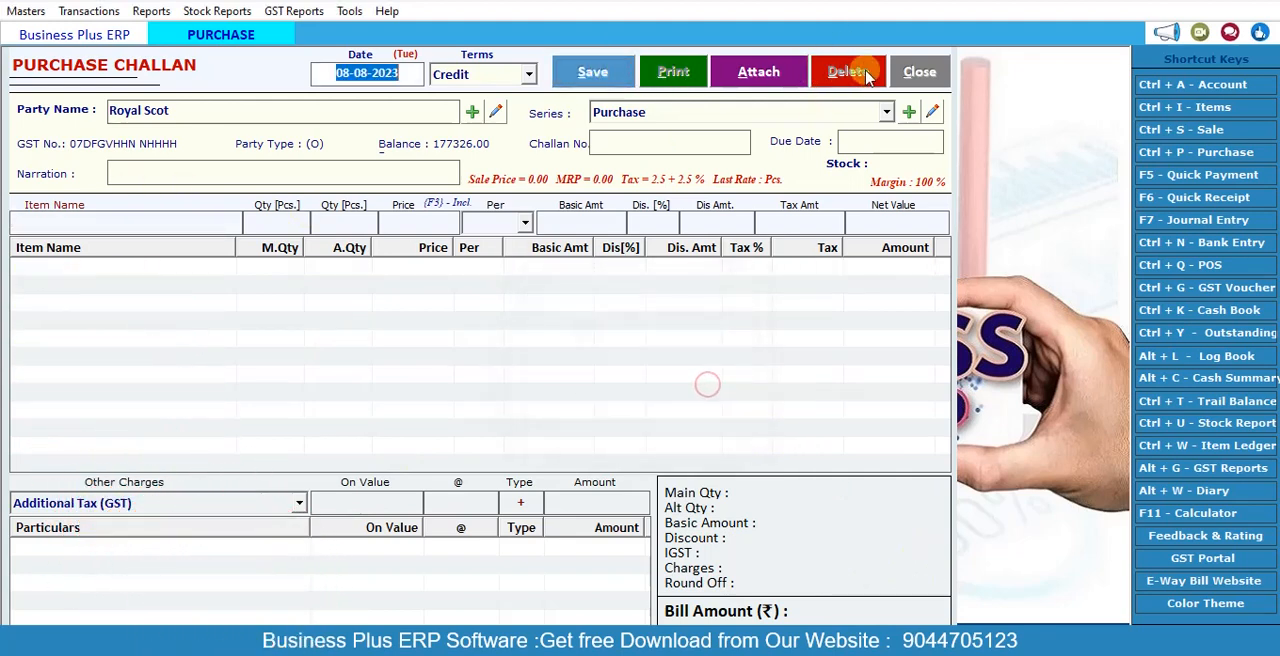
pyautogui.click(916, 66)
# Step: Create a new credit purchase bill dated 08-08-2023 with Royal Scot as the party
pyautogui.click(106, 12)
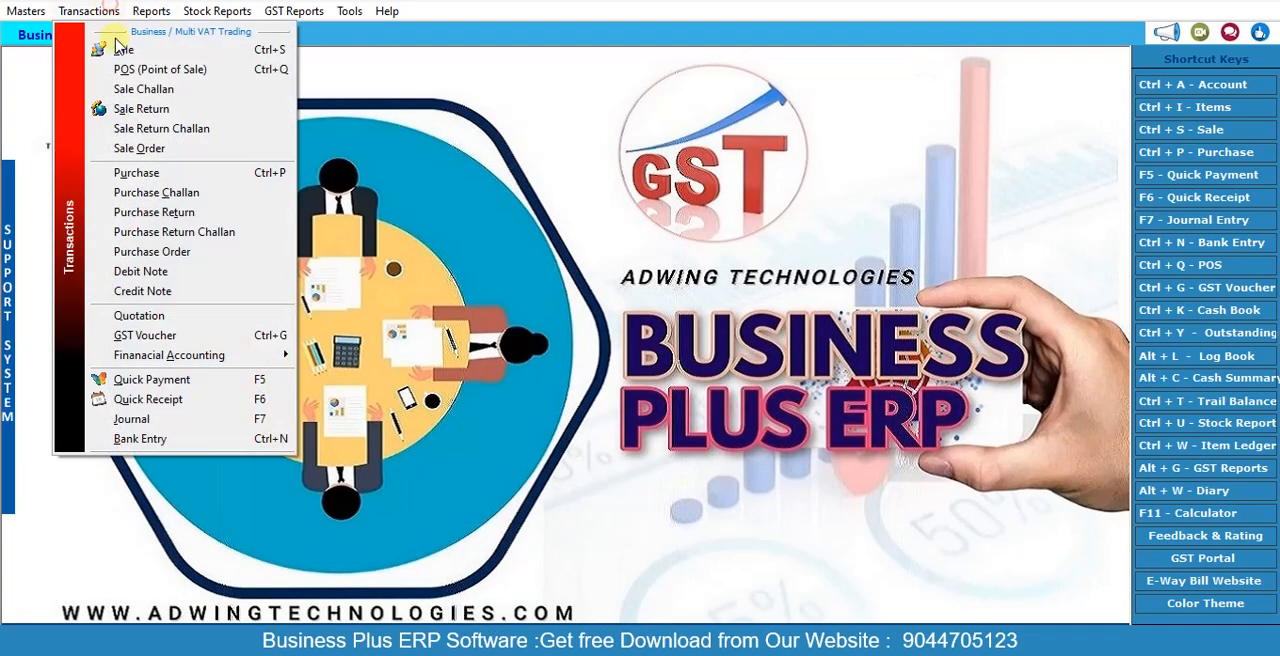
pyautogui.click(168, 172)
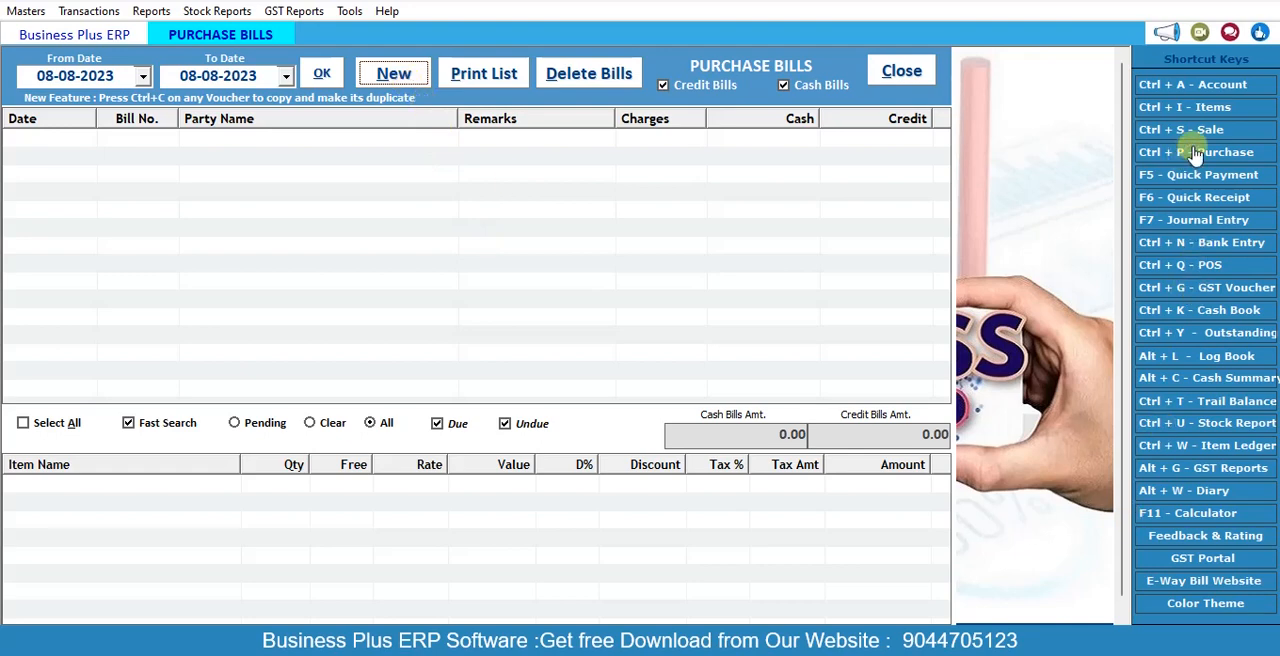
pyautogui.click(410, 72)
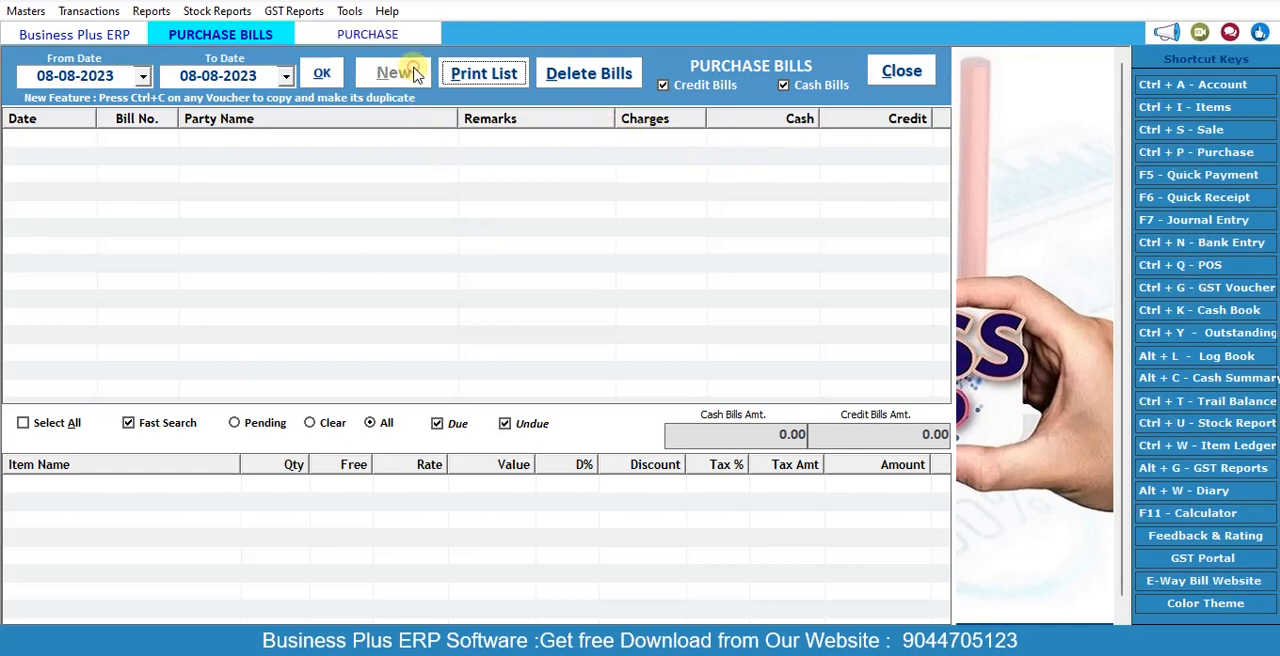
pyautogui.press('Return')
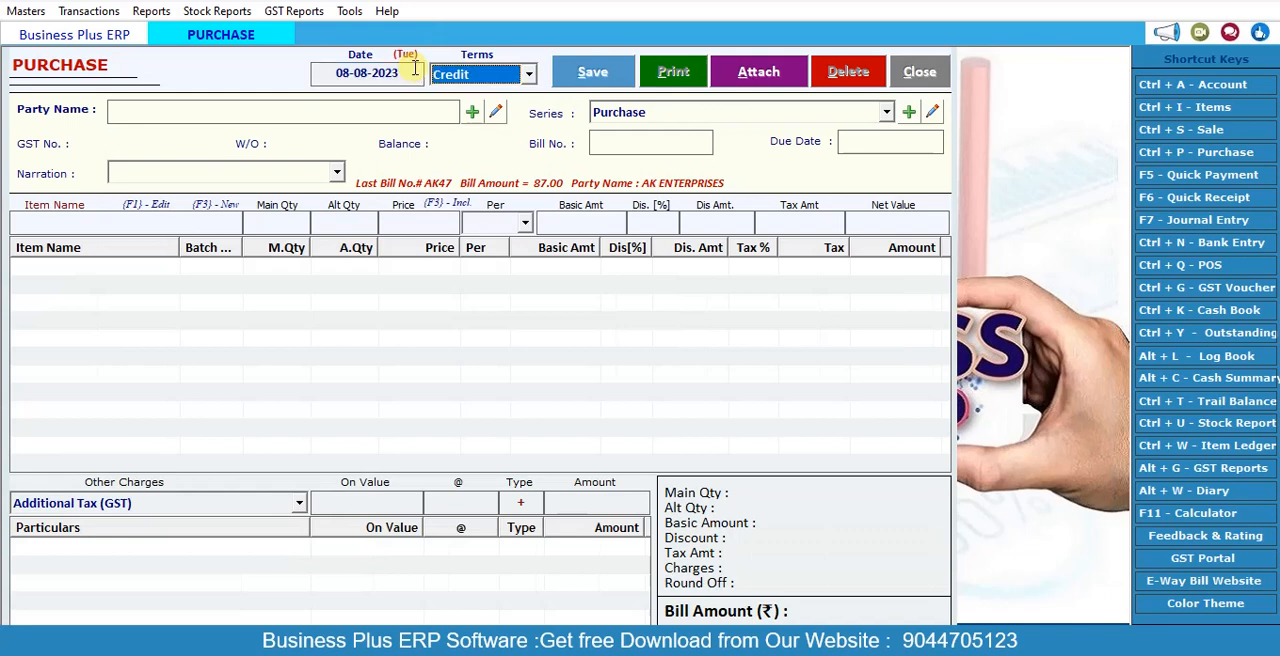
pyautogui.press('Return')
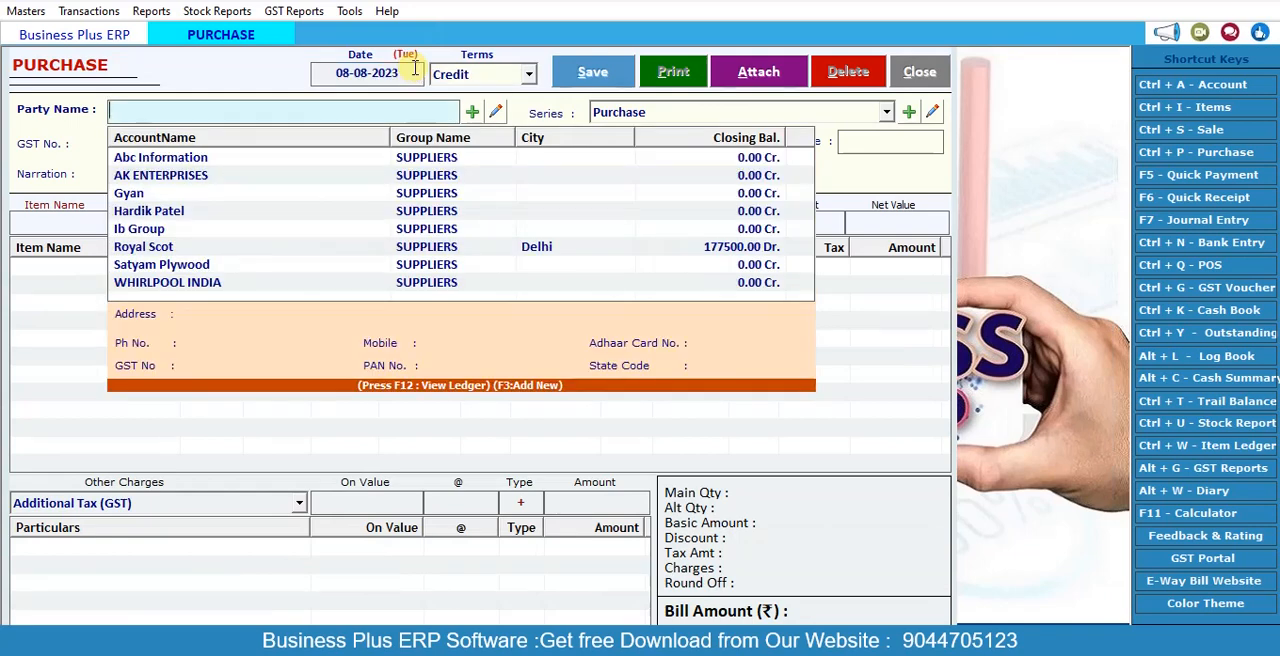
pyautogui.press('Down')
pyautogui.press('Down')
pyautogui.press('Down')
pyautogui.press('Down')
pyautogui.press('Down')
pyautogui.press('Down')
pyautogui.press('Return')
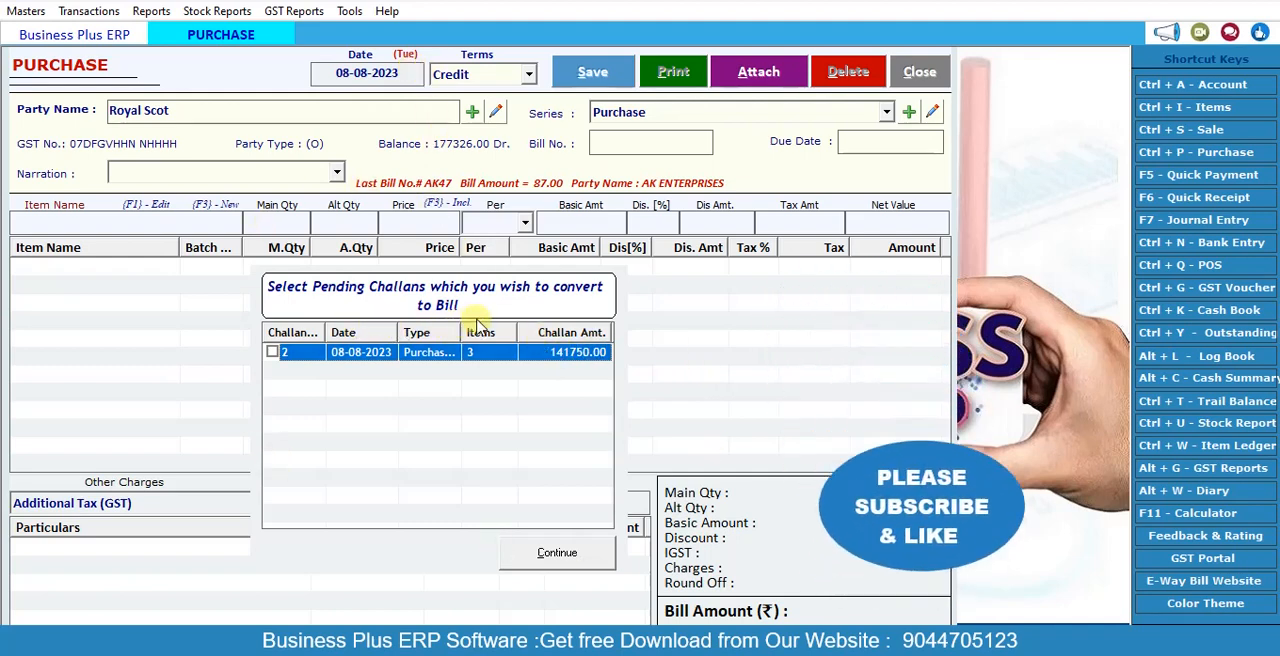
# Step: Select Royal Scot's pending purchase challan and load it into the purchase bill
pyautogui.click(272, 353)
pyautogui.click(545, 552)
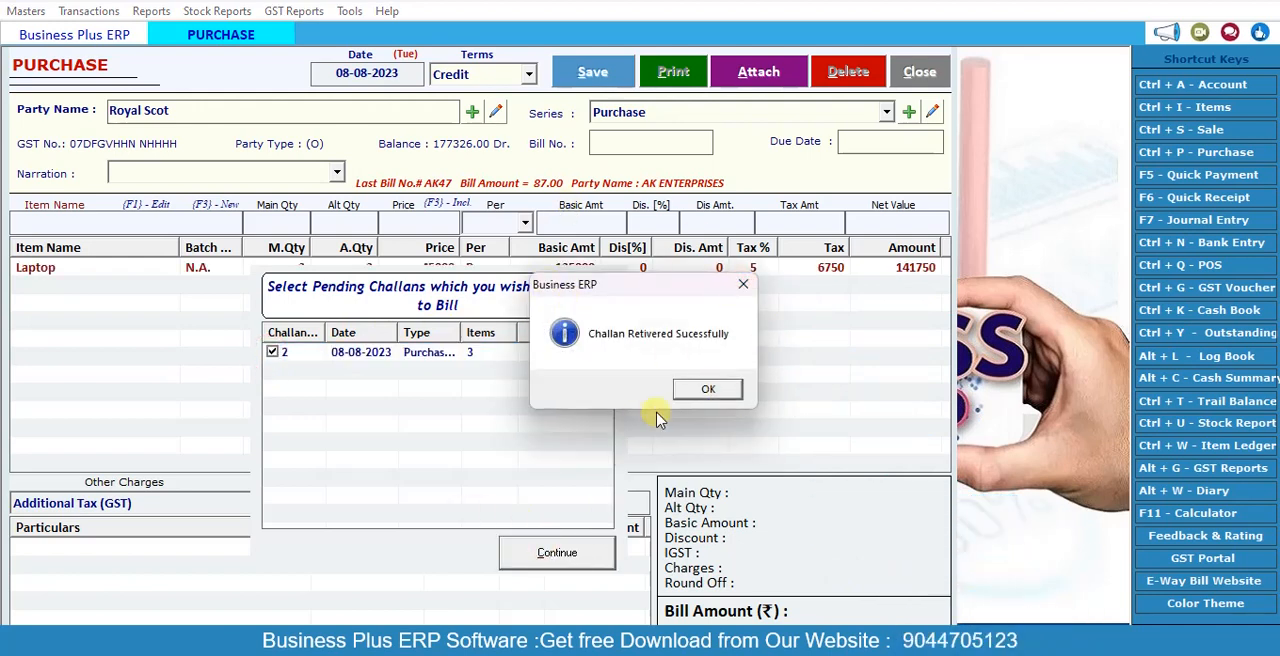
# Step: Set the bill number to 12, save the Royal Scot purchase bill and close the entry form
pyautogui.click(708, 390)
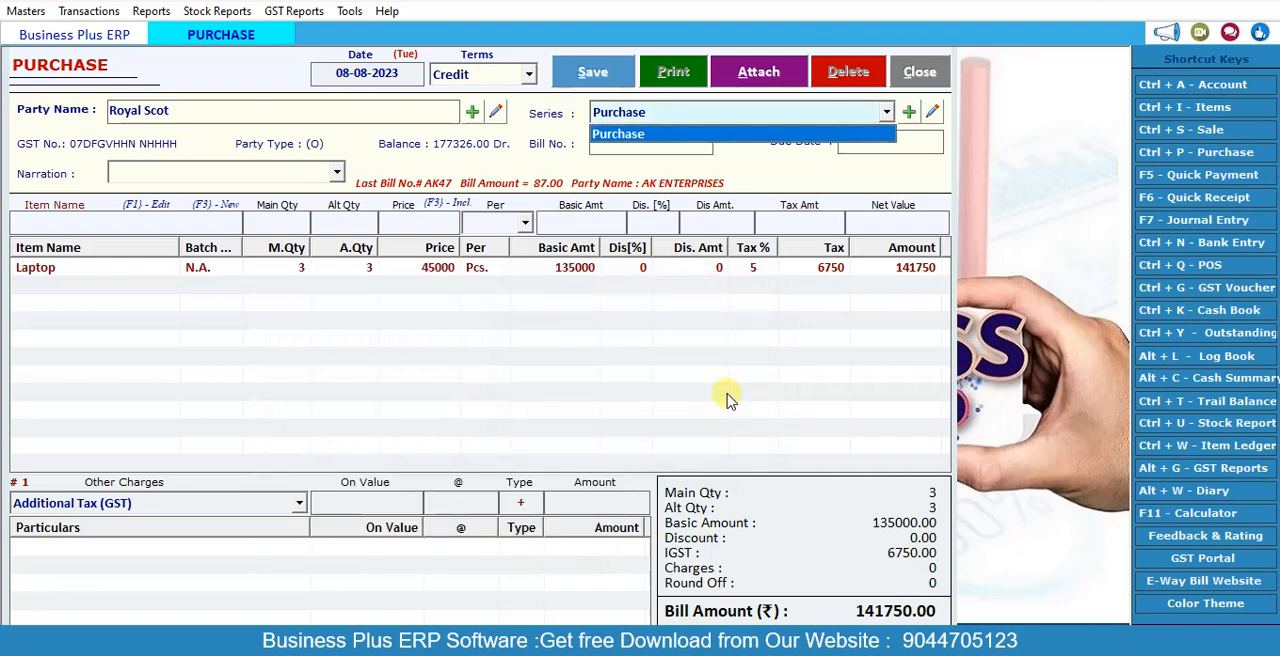
pyautogui.click(594, 70)
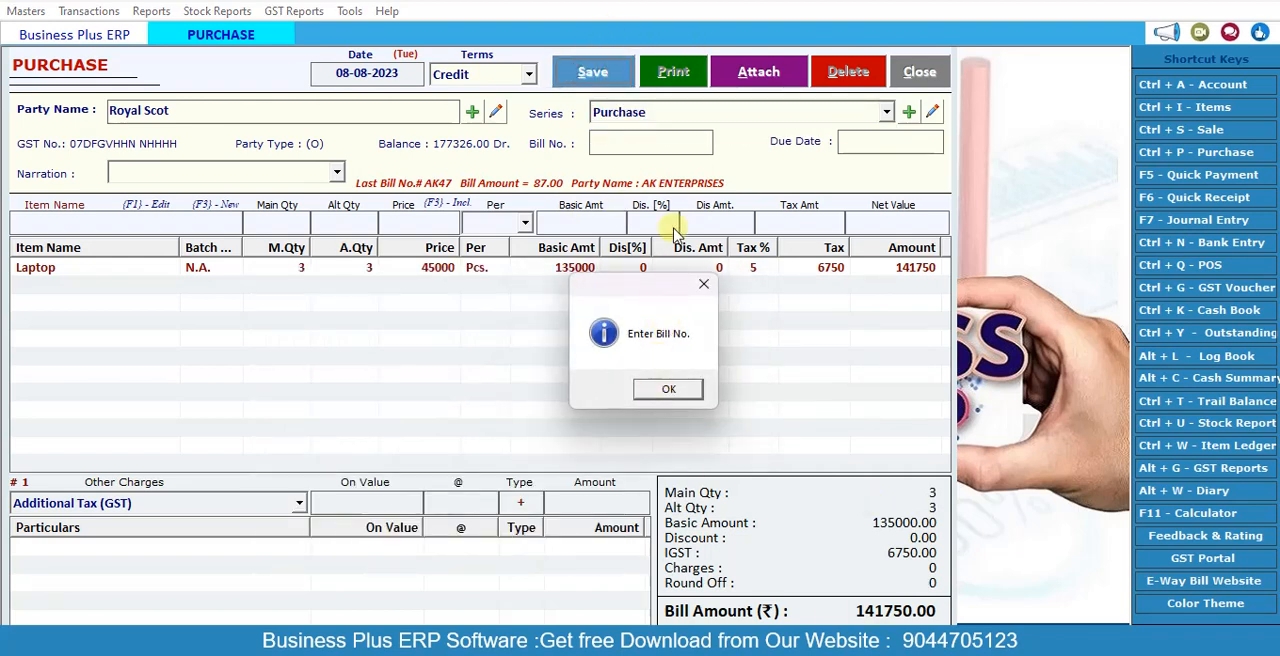
pyautogui.click(663, 390)
pyautogui.click(645, 140)
pyautogui.write('12')
pyautogui.click(593, 74)
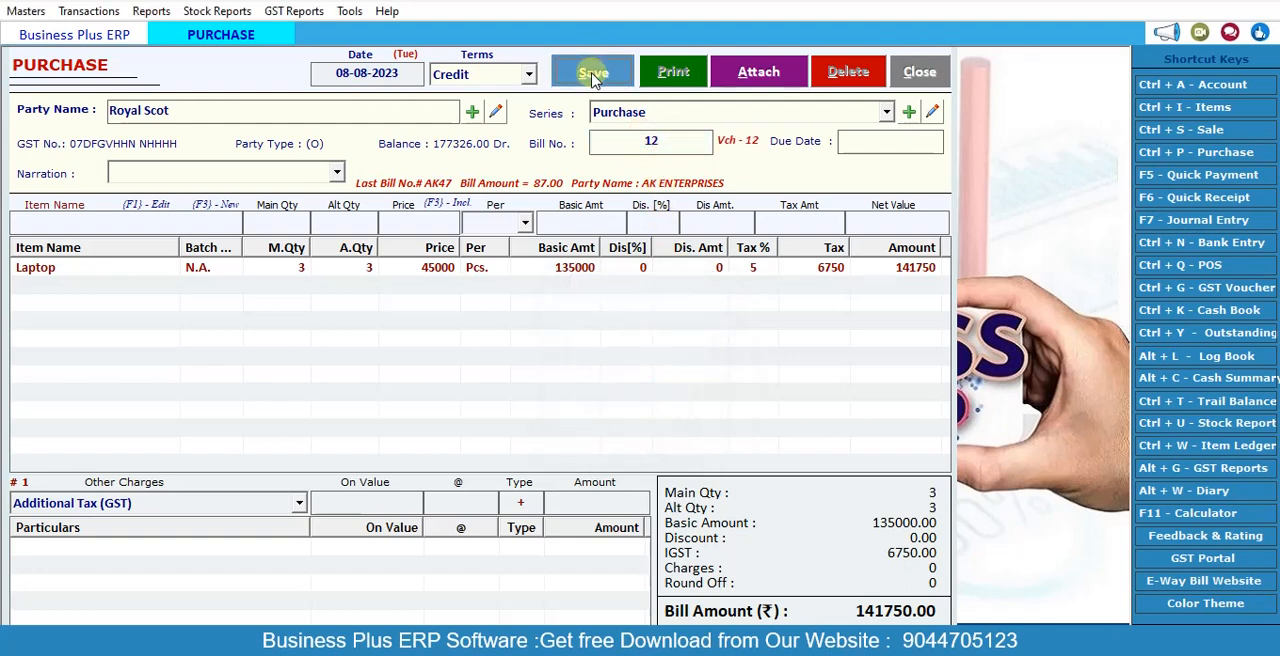
pyautogui.click(683, 391)
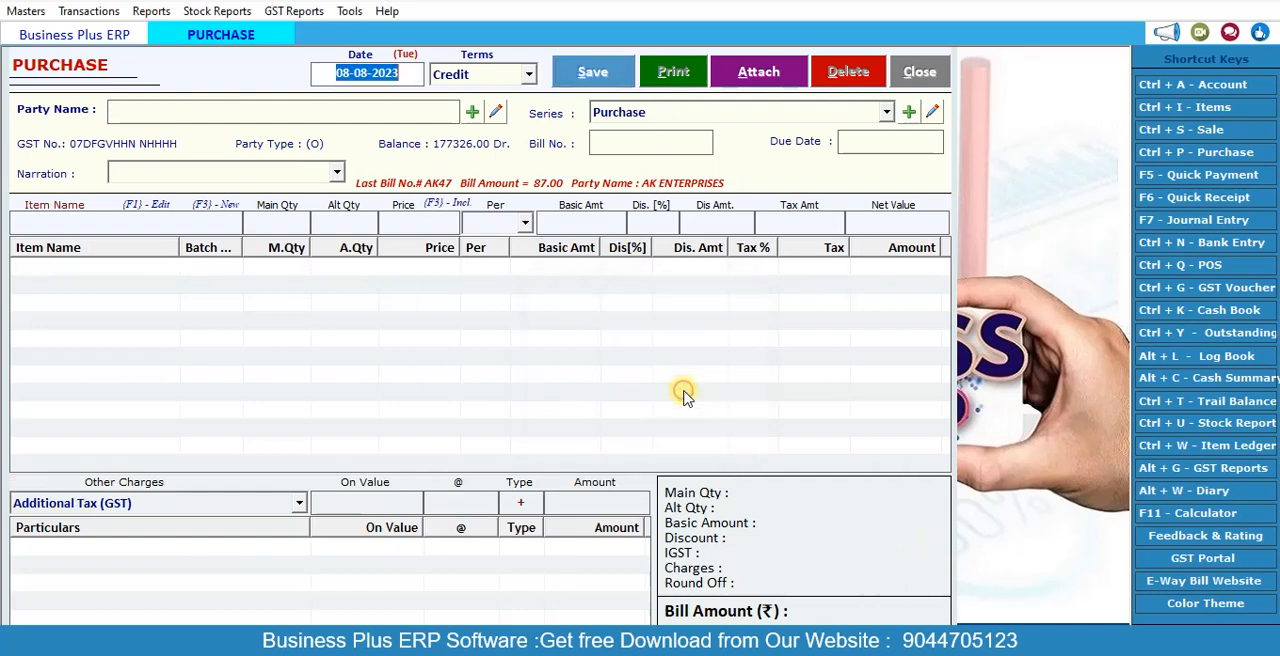
pyautogui.click(918, 72)
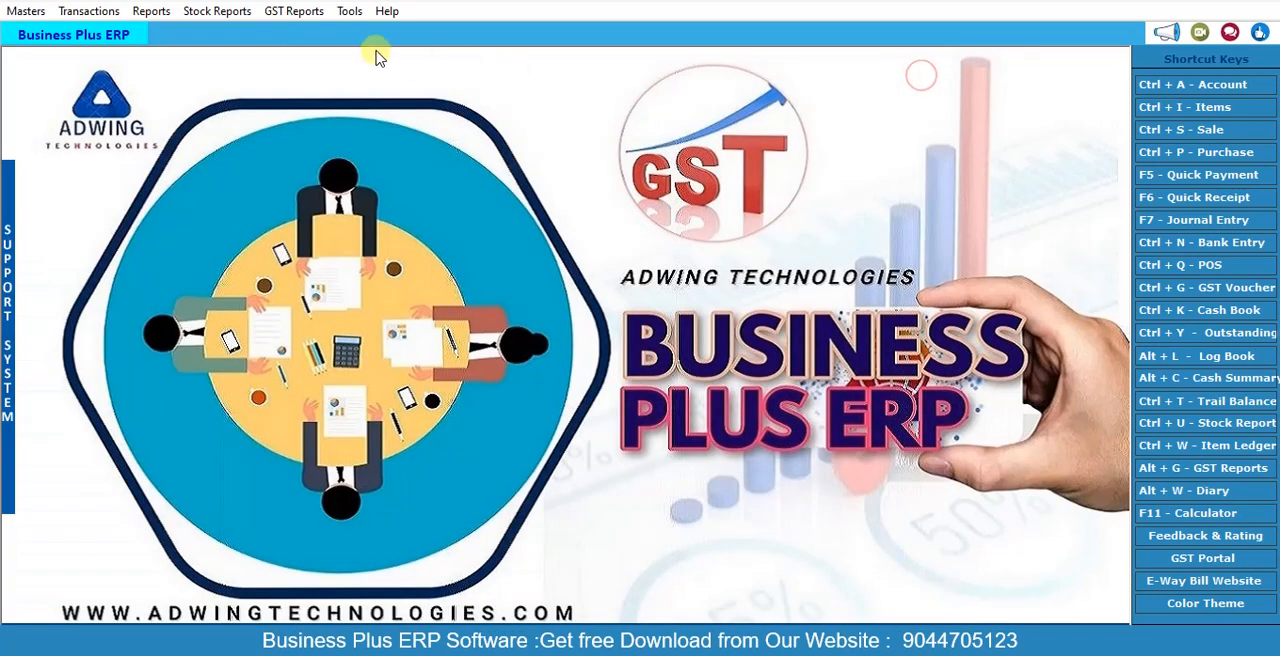
# Step: Check the item-wise stock report for Laptop from 01-04-2023 to 08-08-2023, and close the report
pyautogui.click(245, 11)
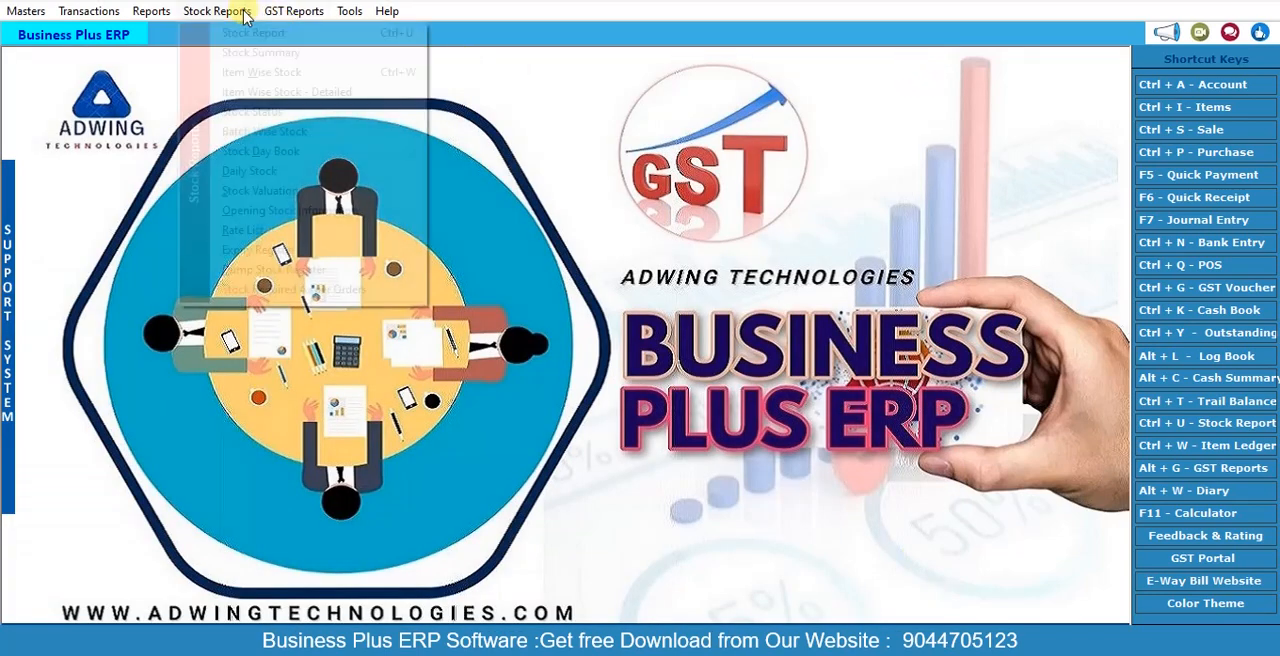
pyautogui.click(262, 72)
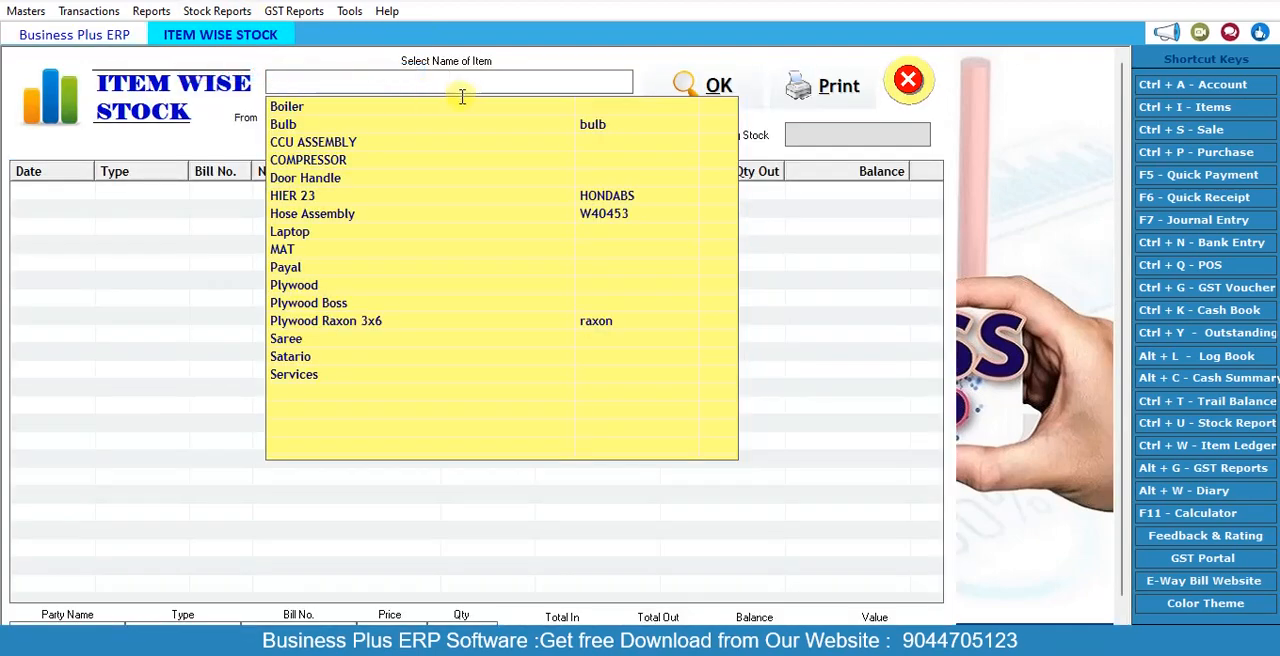
pyautogui.click(309, 238)
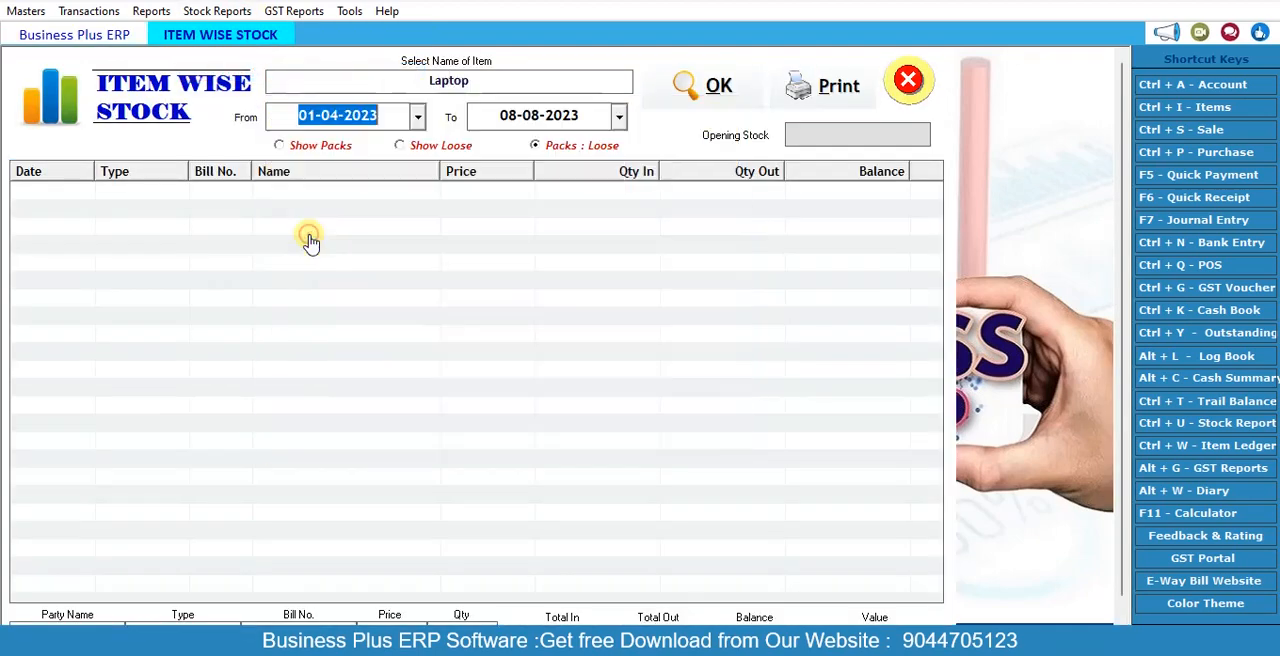
pyautogui.click(720, 87)
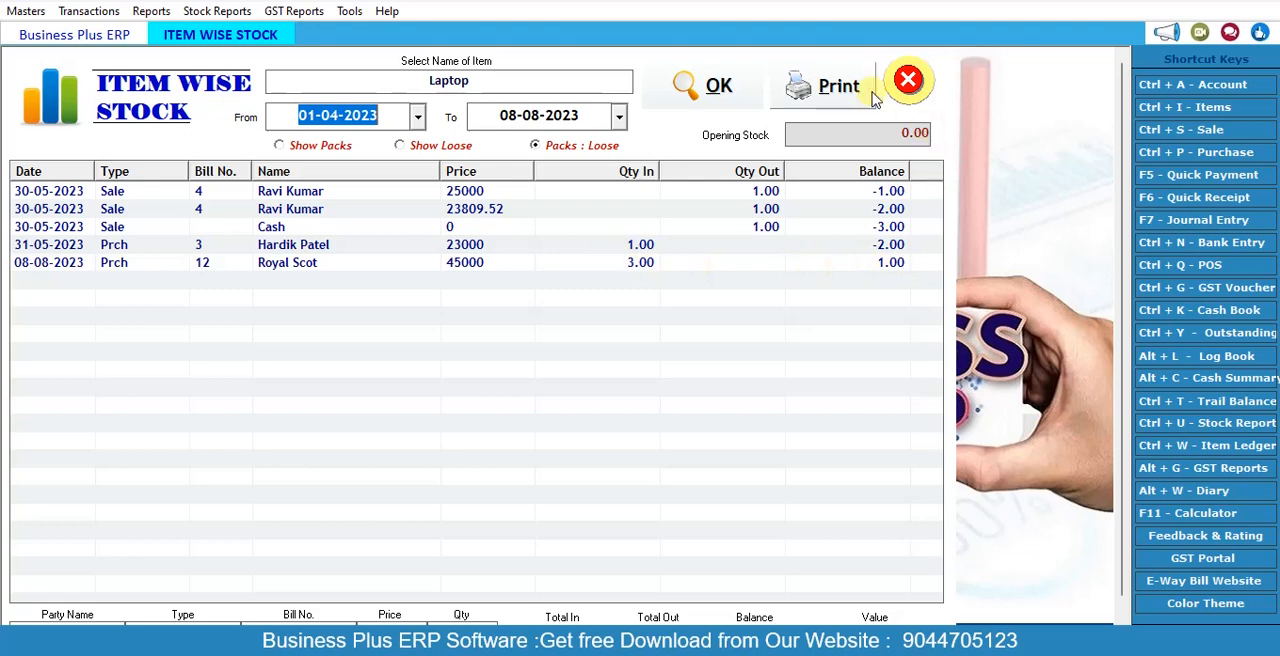
pyautogui.click(906, 80)
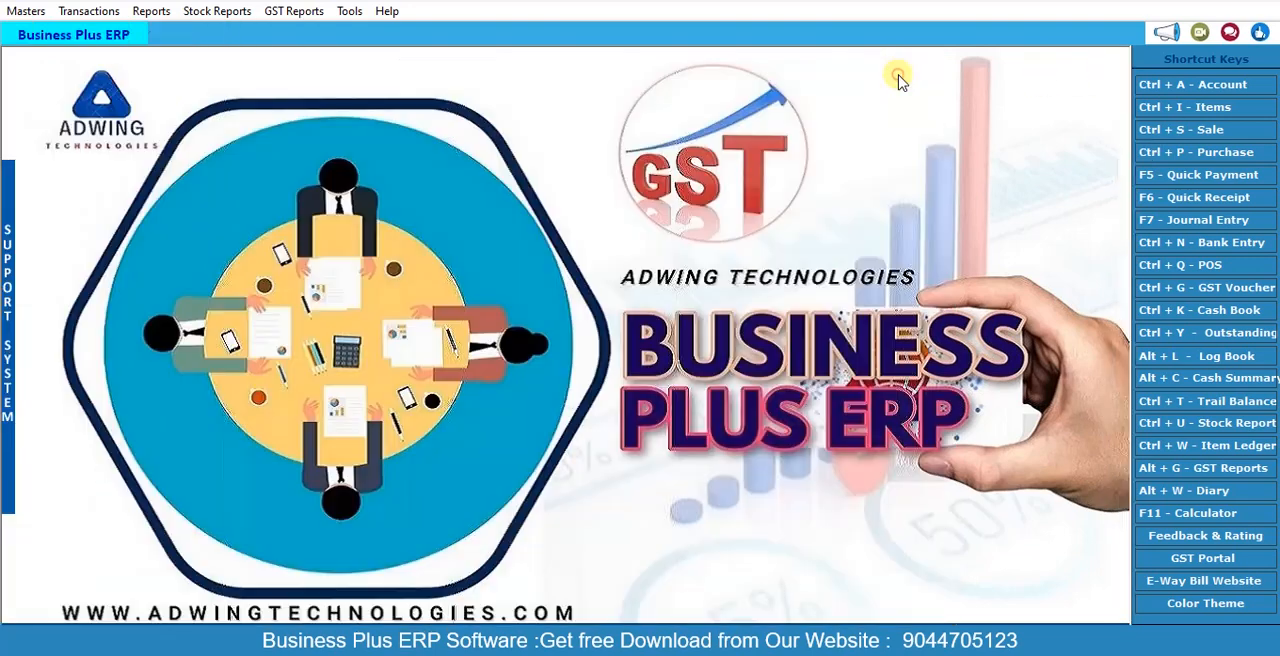
# Step: View a blank new purchase order entry form and close it without entering anything
pyautogui.click(100, 12)
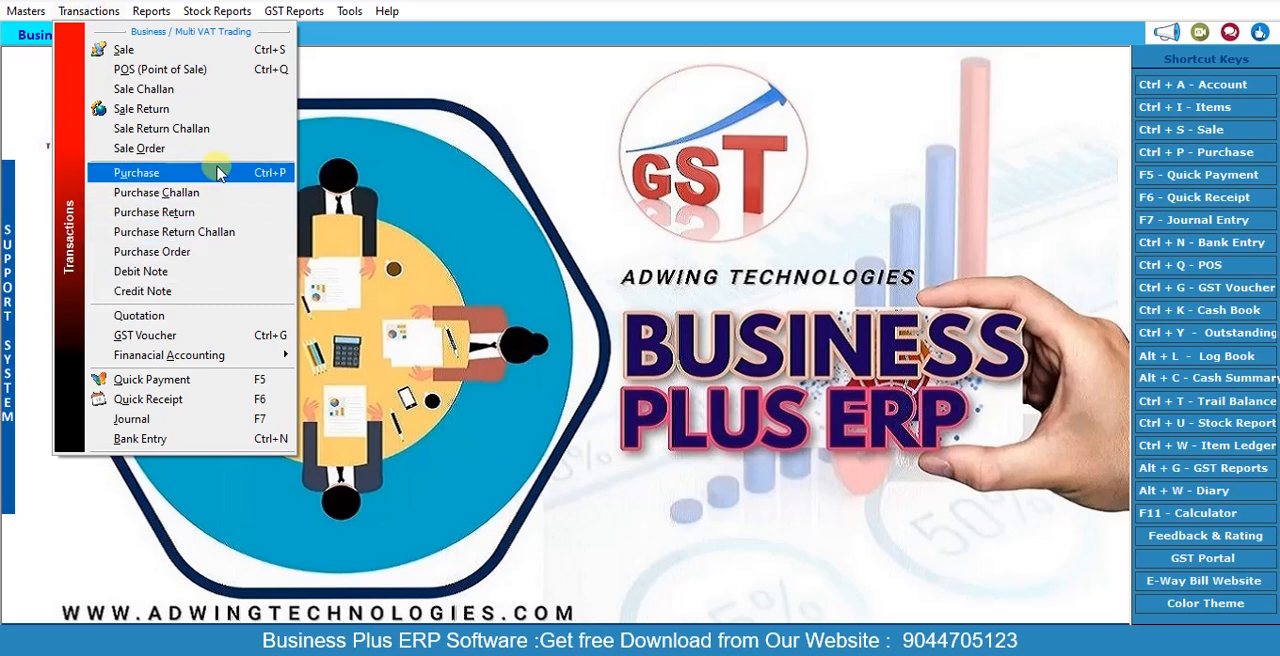
pyautogui.click(197, 258)
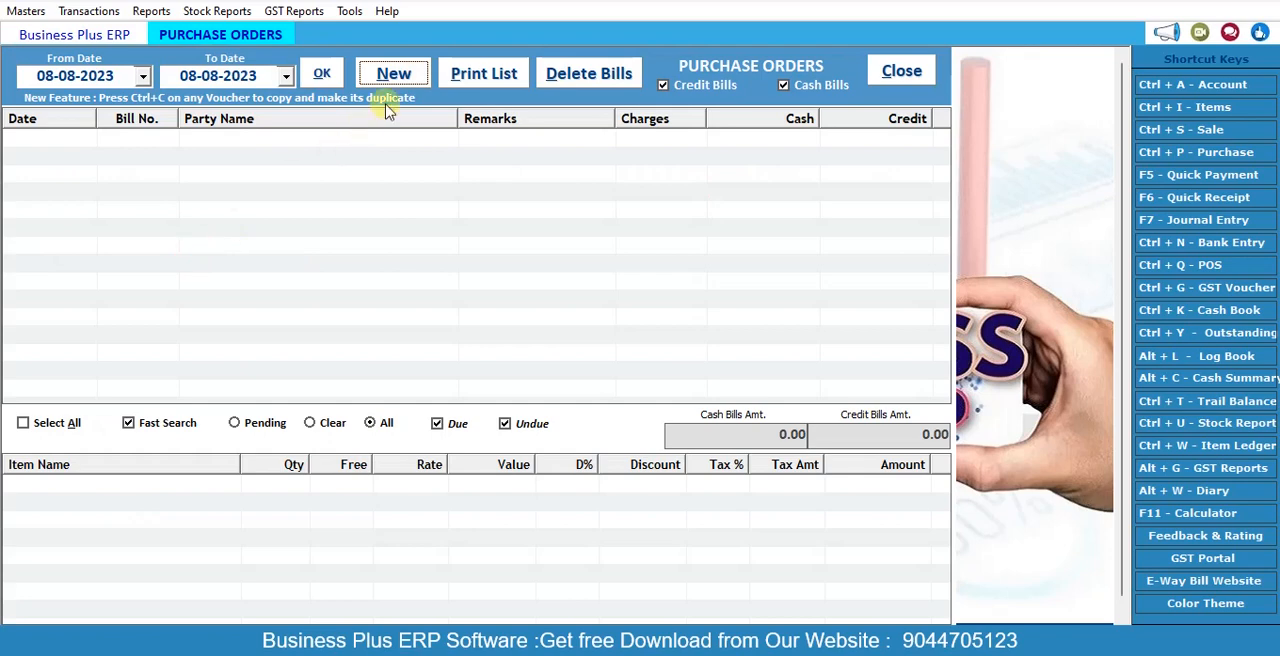
pyautogui.click(395, 80)
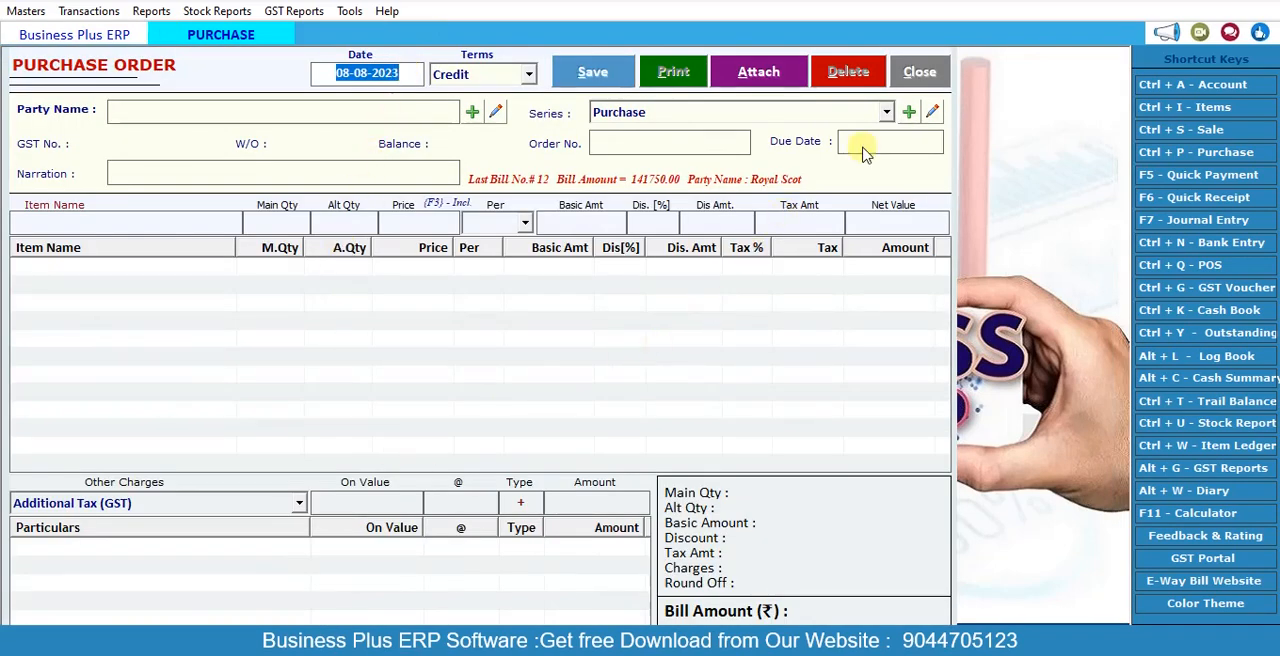
pyautogui.click(928, 80)
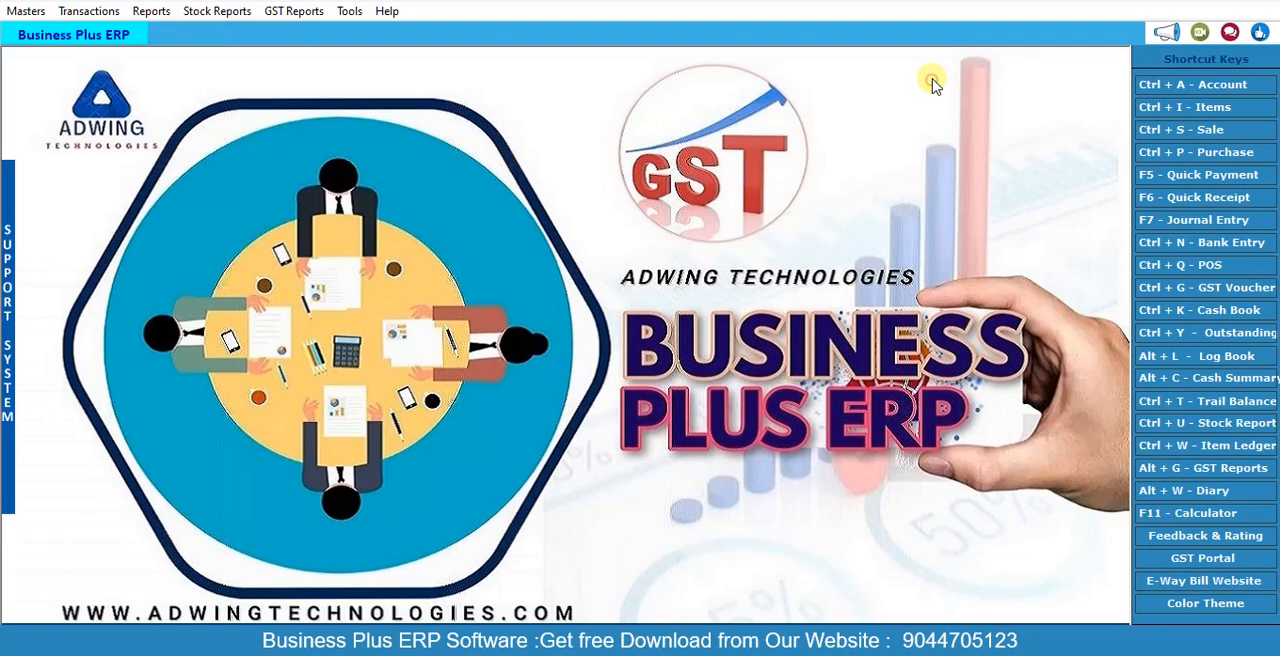
# Step: Create a new quotation dated 08-08-2023 with Abc Handloom as the party
pyautogui.click(94, 12)
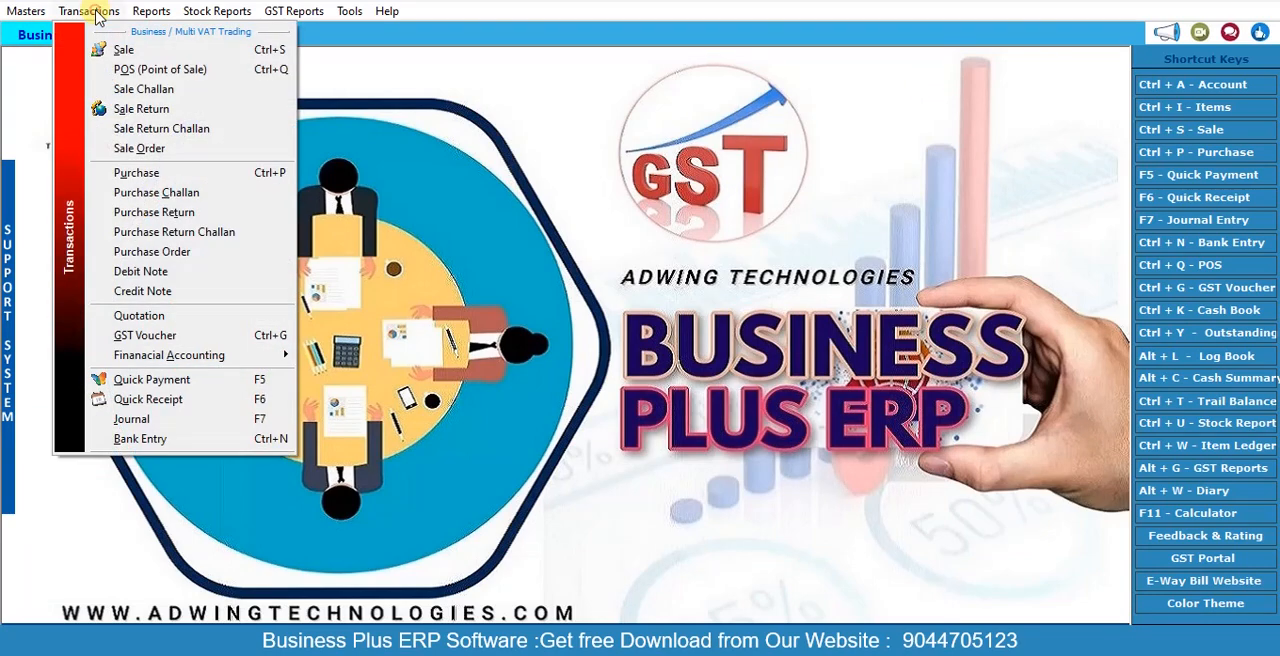
pyautogui.click(217, 316)
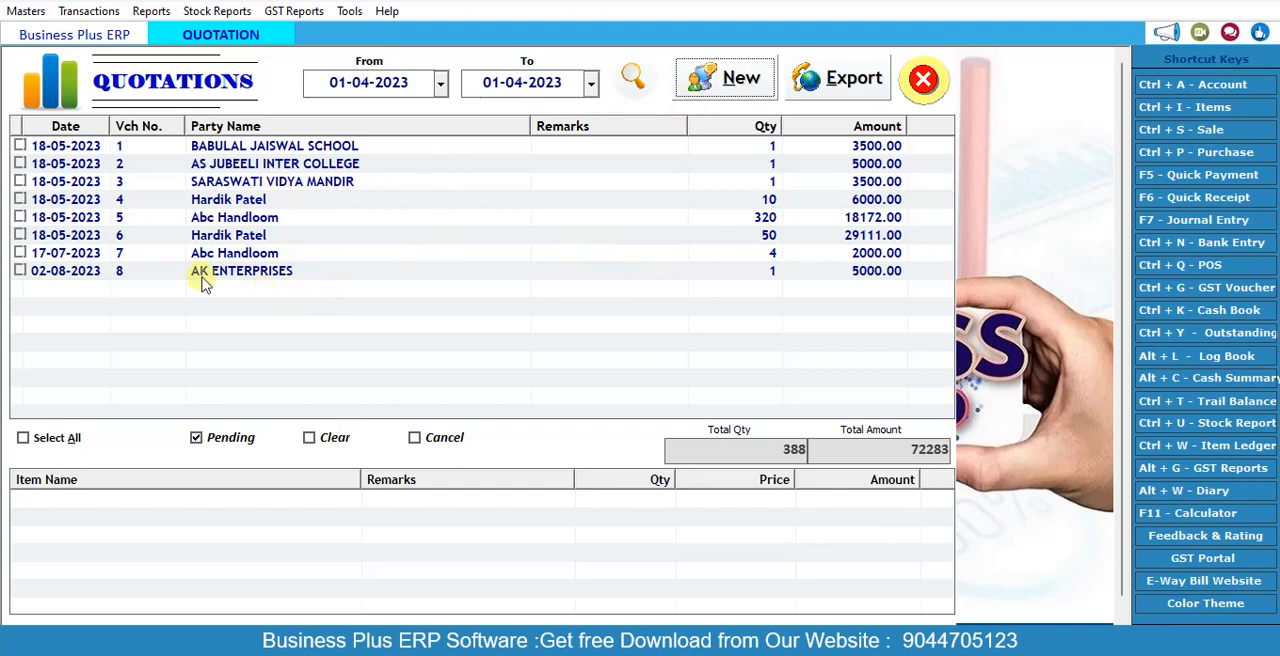
pyautogui.click(719, 84)
pyautogui.press('Return')
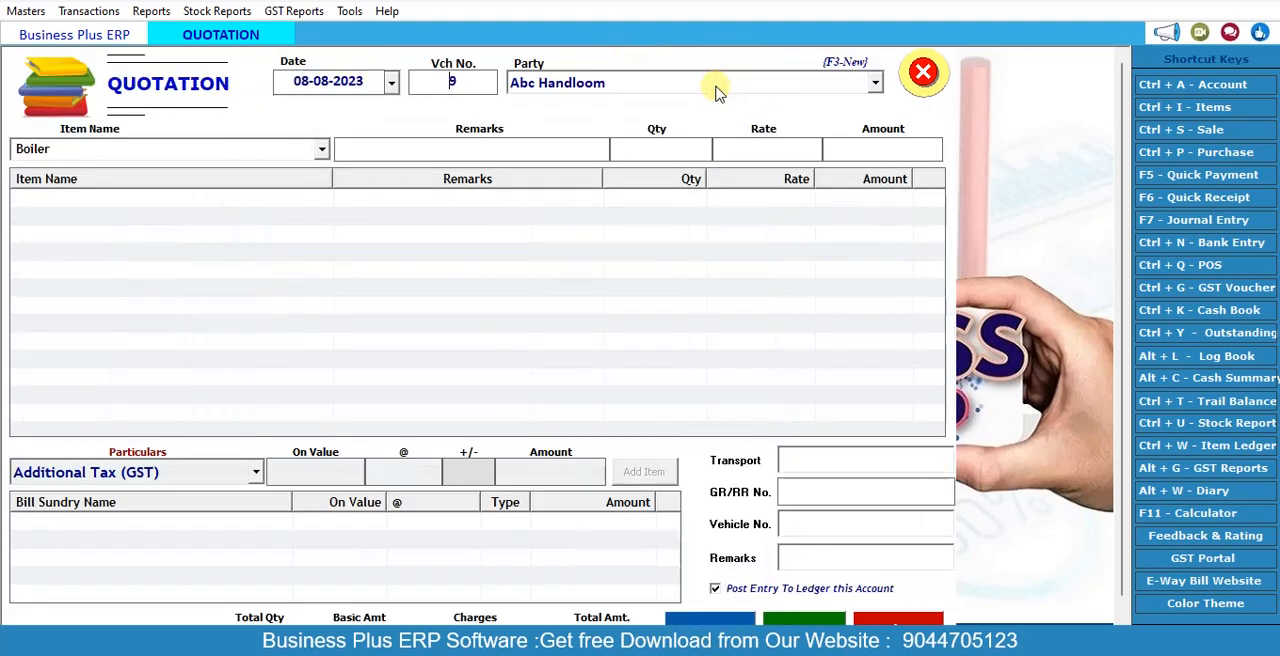
pyautogui.press('Return')
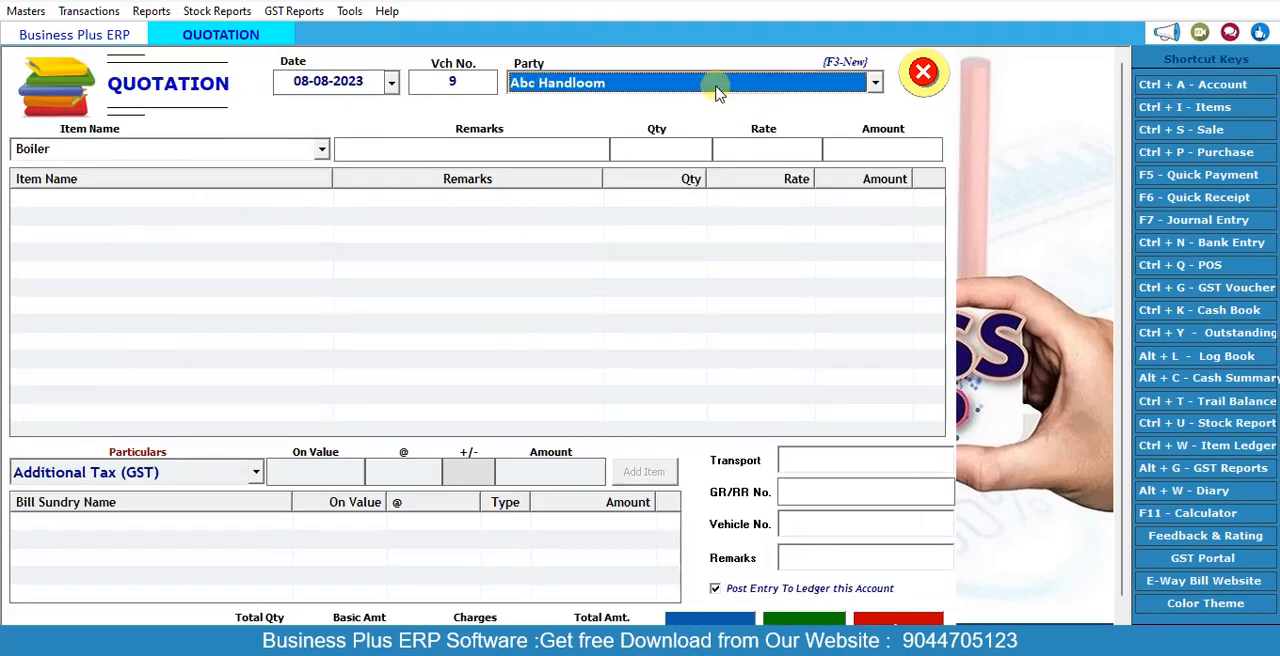
pyautogui.press('Return')
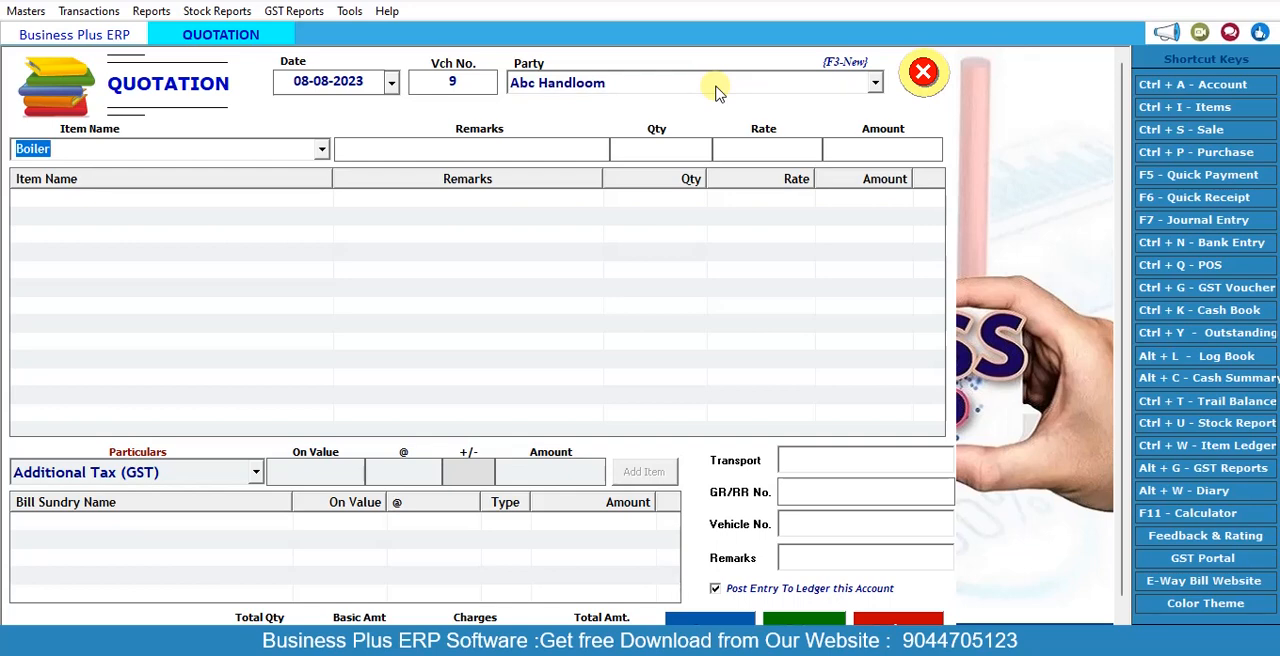
# Step: Add the item Door Handle to the quotation with a quantity of 50 at a rate of 67
pyautogui.press('Down')
pyautogui.press('Down')
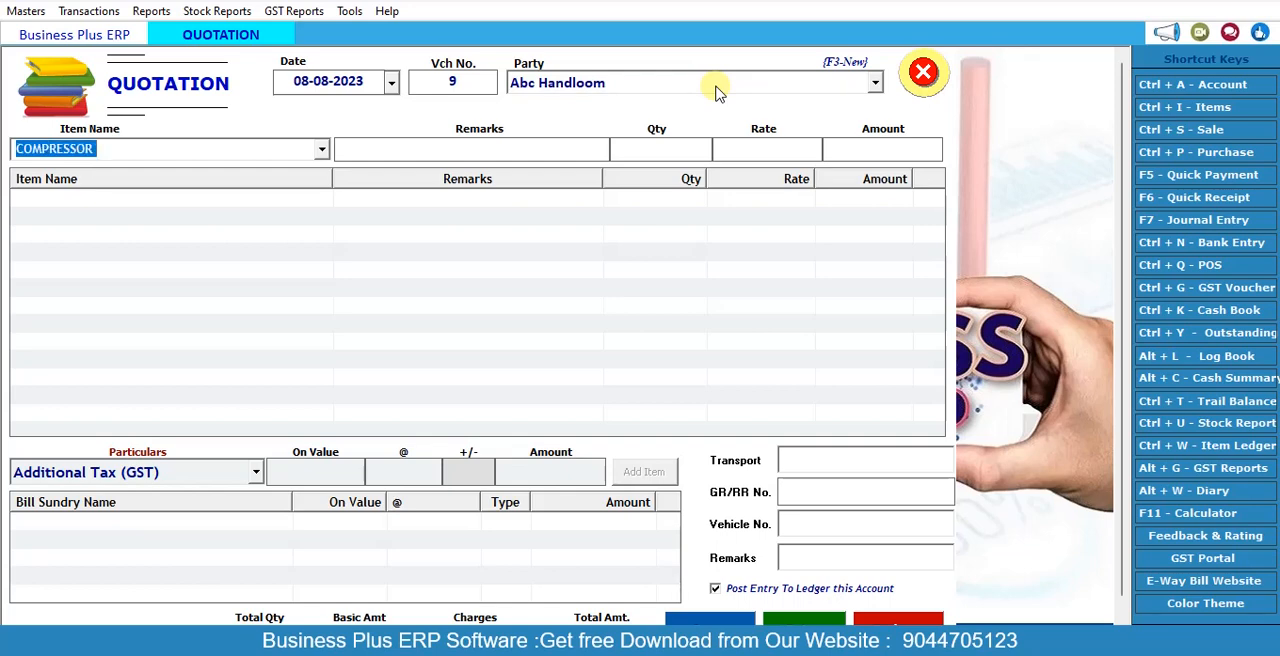
pyautogui.press('Down')
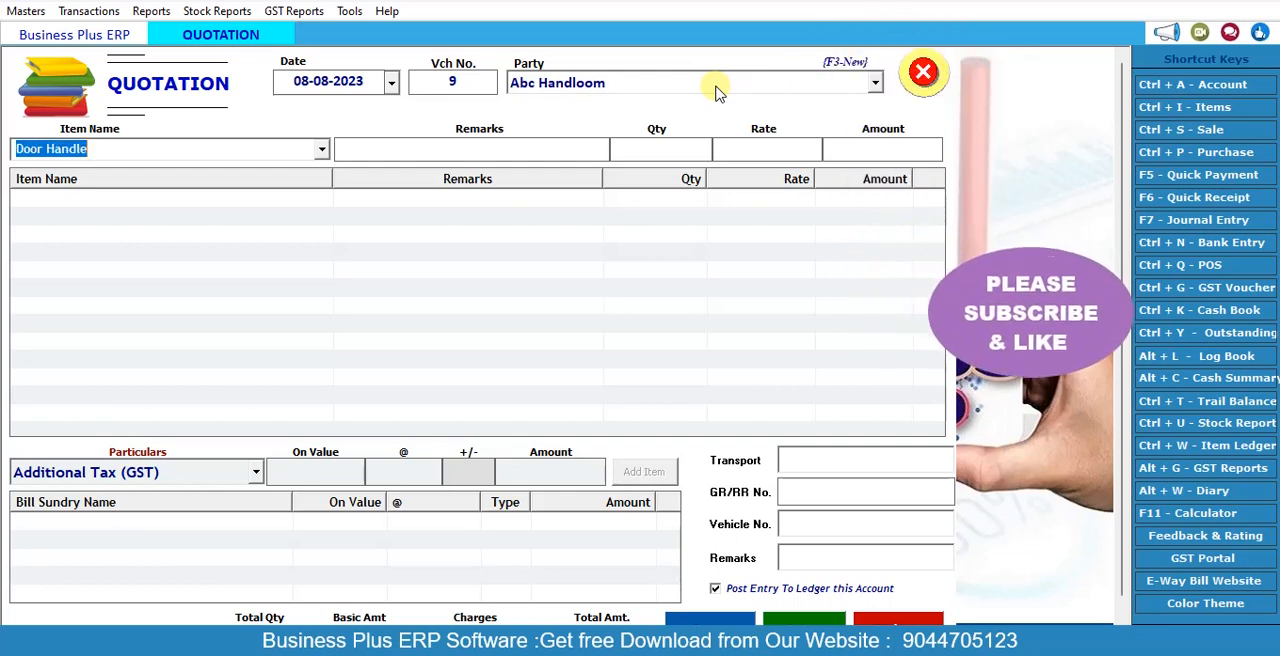
pyautogui.press('Return')
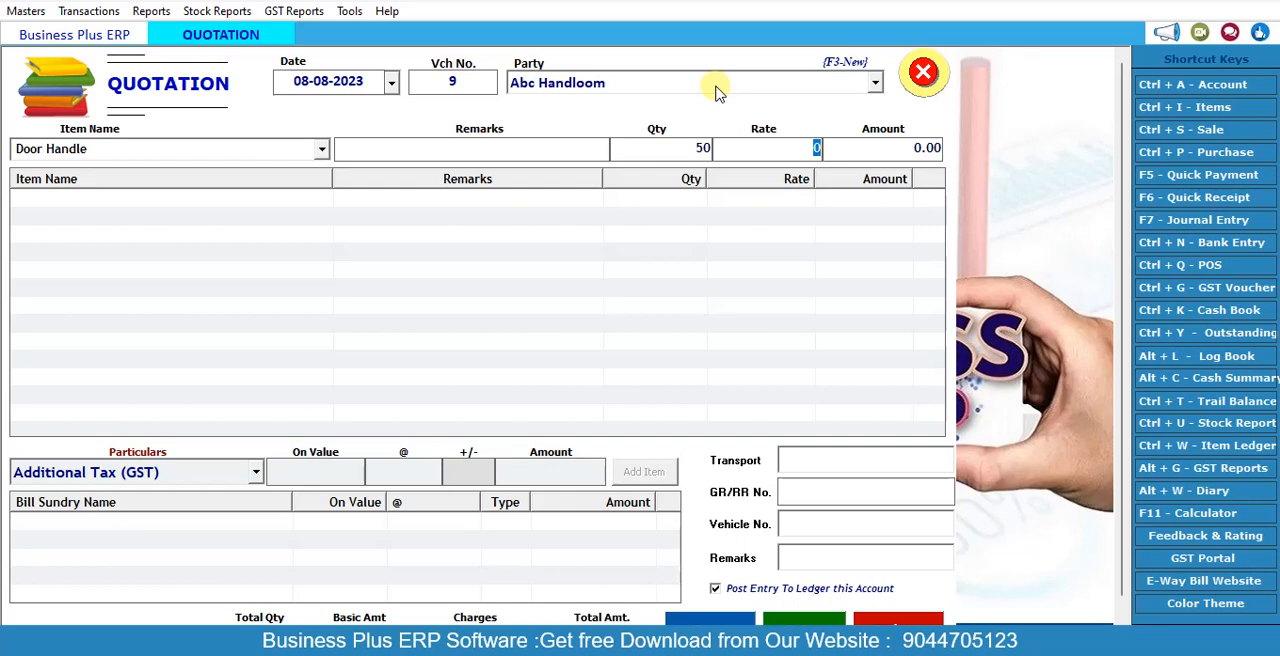
pyautogui.press('Return')
# Step: Add the item Hose Assembly to the quotation with a quantity of 25 at a rate of 46.2
pyautogui.press('Return')
pyautogui.press('Down')
pyautogui.press('Down')
pyautogui.press('Return')
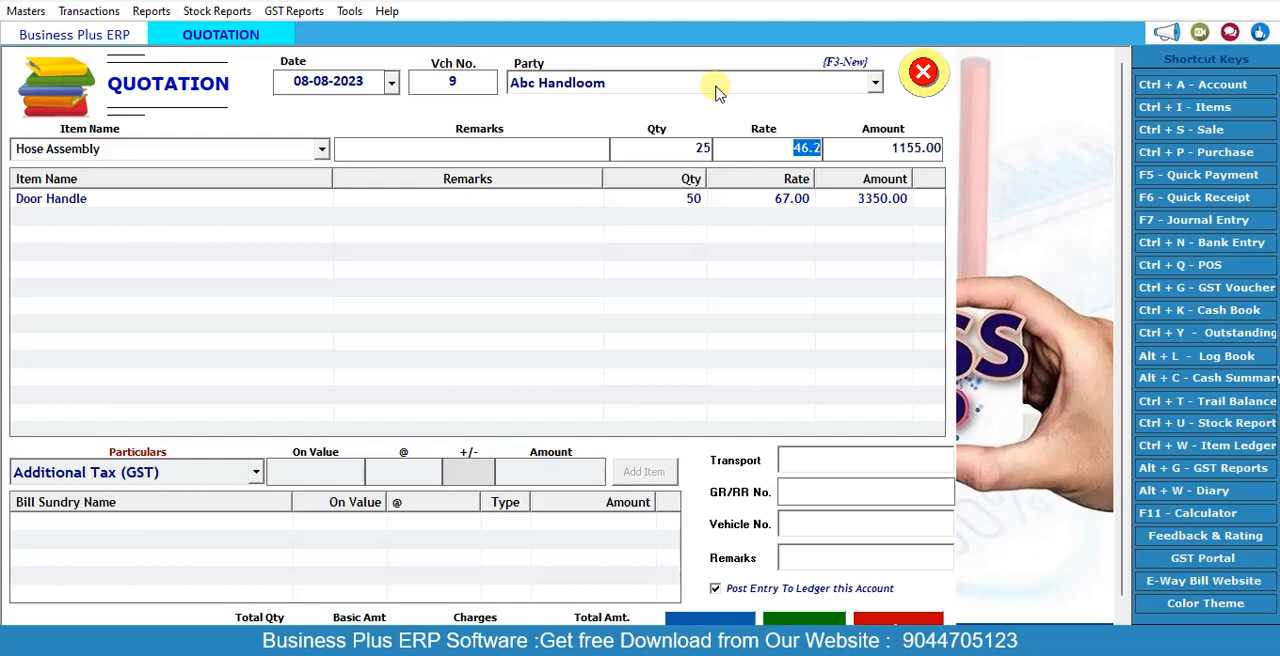
pyautogui.press('Return')
pyautogui.press('Return')
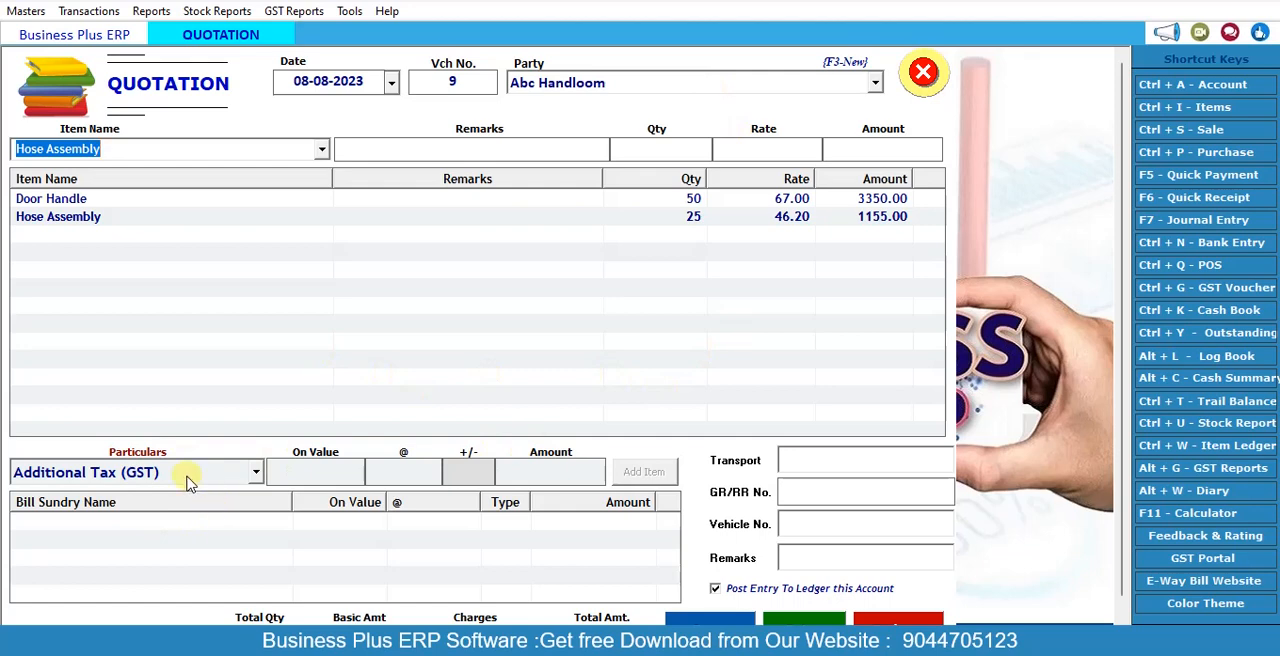
# Step: Look through the available additional charges, add none, and save the Abc Handloom quotation with status Pending
pyautogui.click(250, 477)
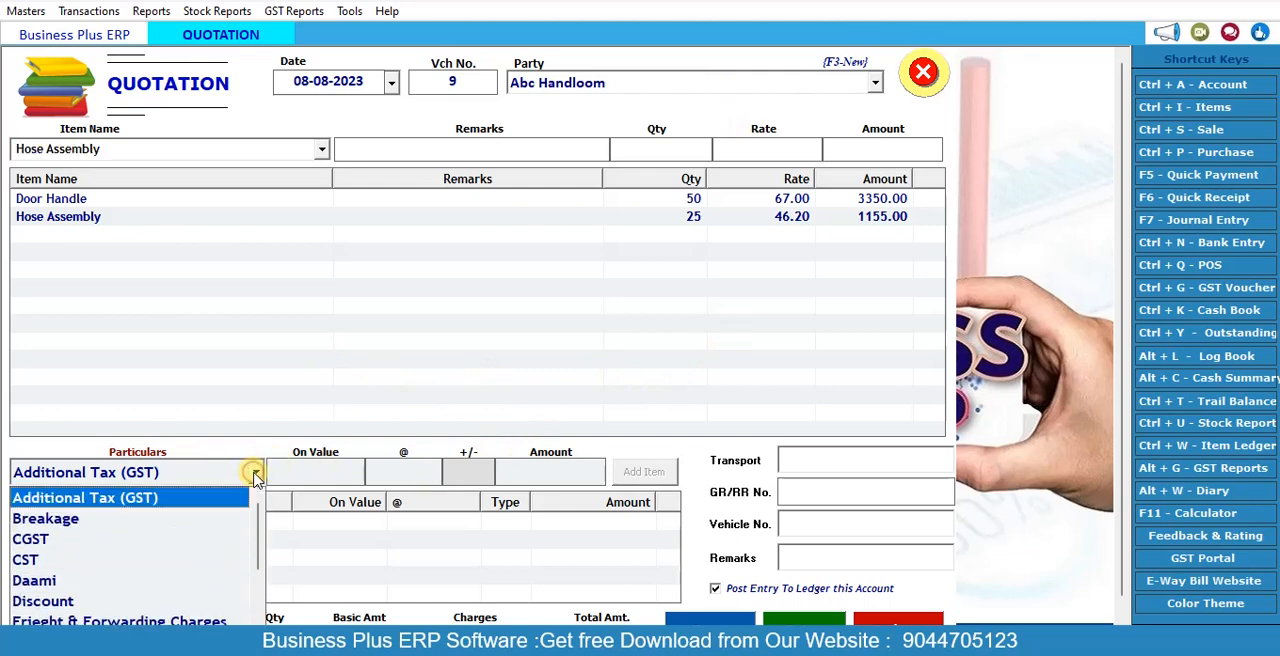
pyautogui.click(251, 477)
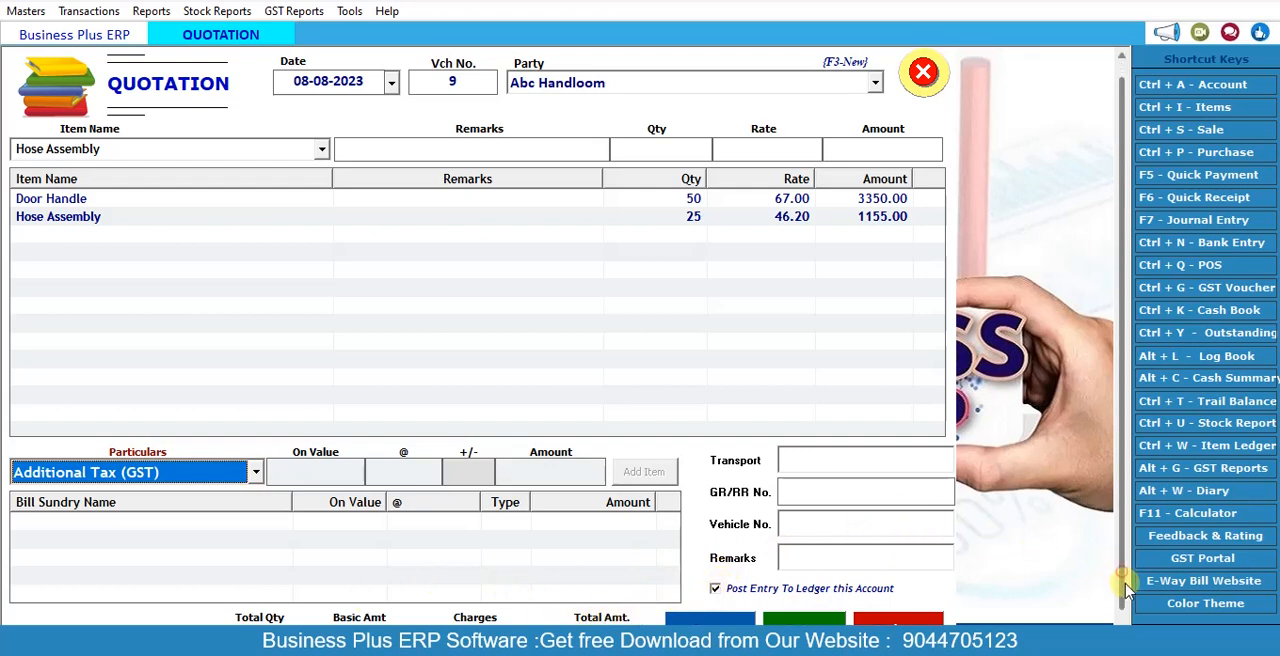
pyautogui.scroll(-1, 1125, 590)
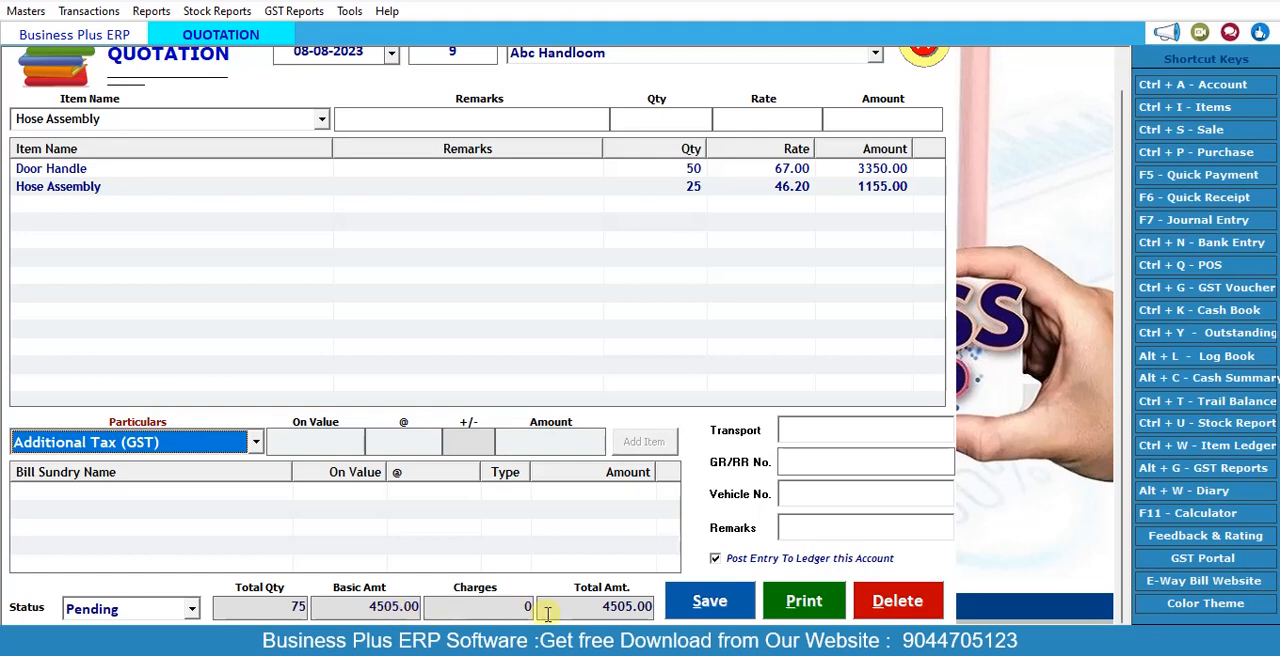
pyautogui.click(695, 603)
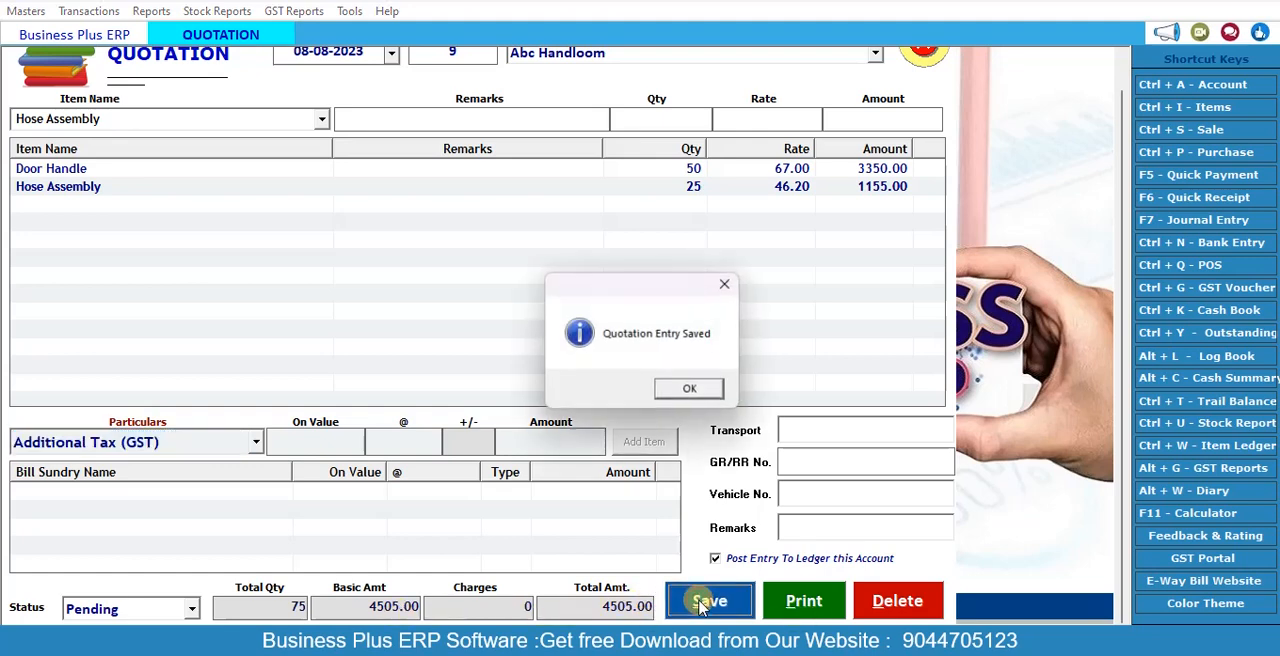
pyautogui.click(694, 387)
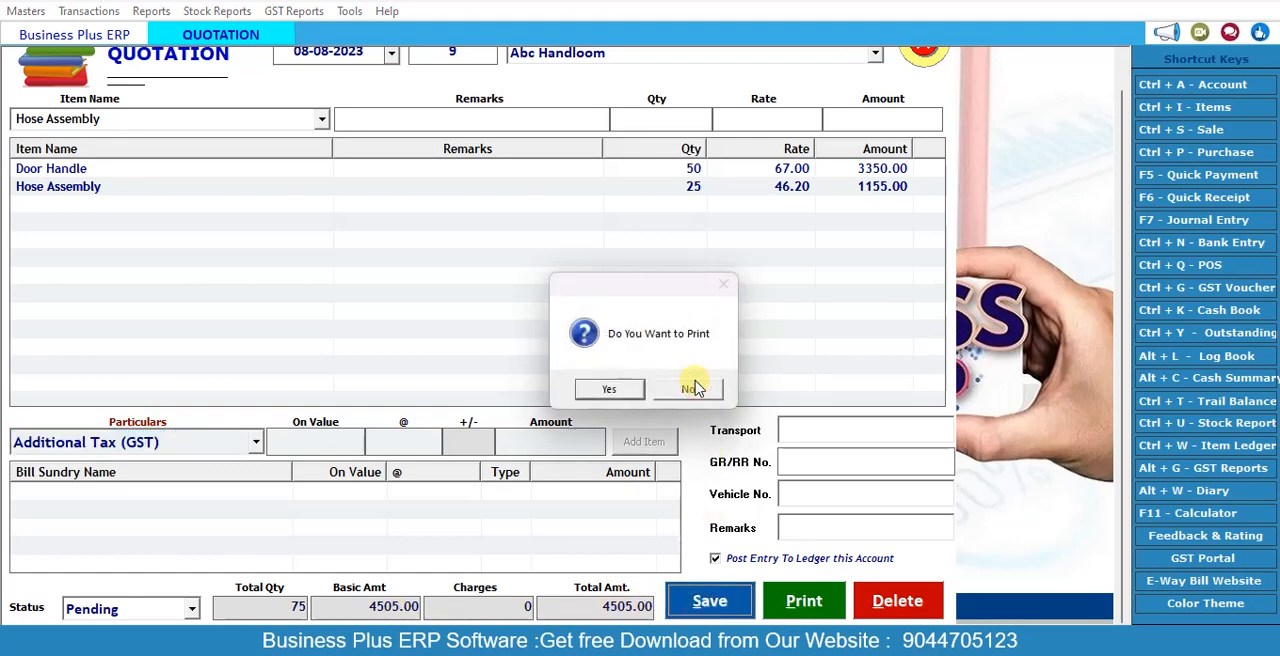
# Step: Preview the original copy of the saved quotation in the Quotation print format, and close the preview
pyautogui.click(612, 390)
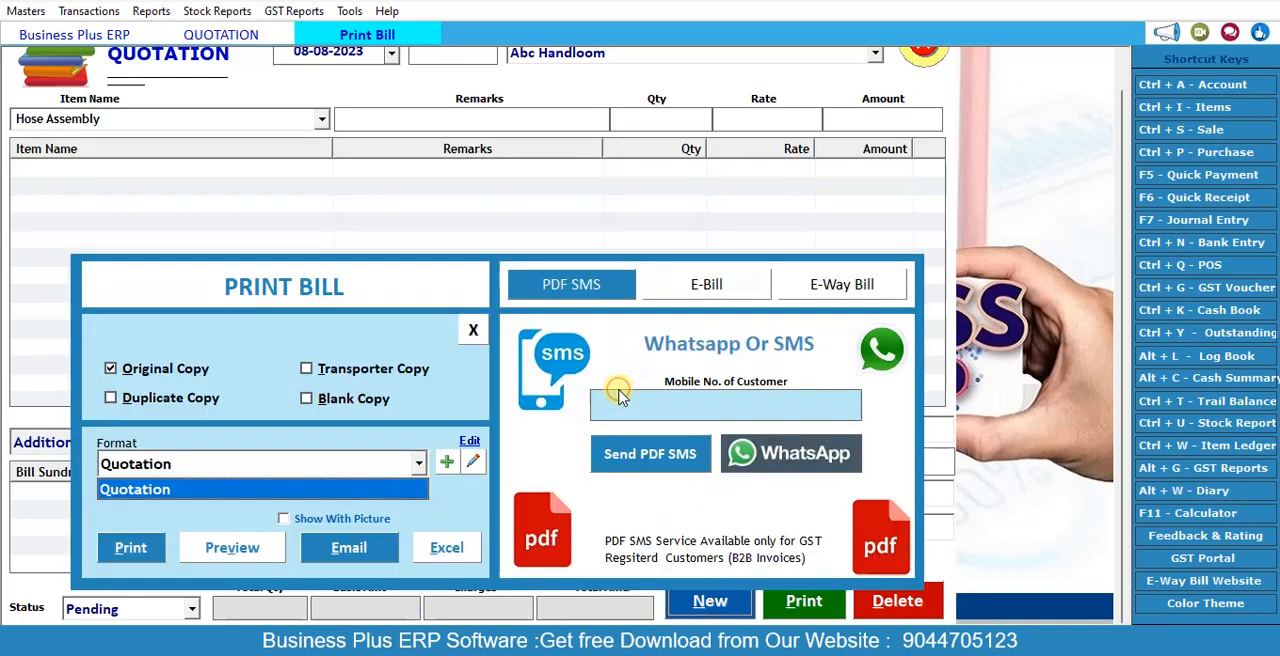
pyautogui.click(251, 550)
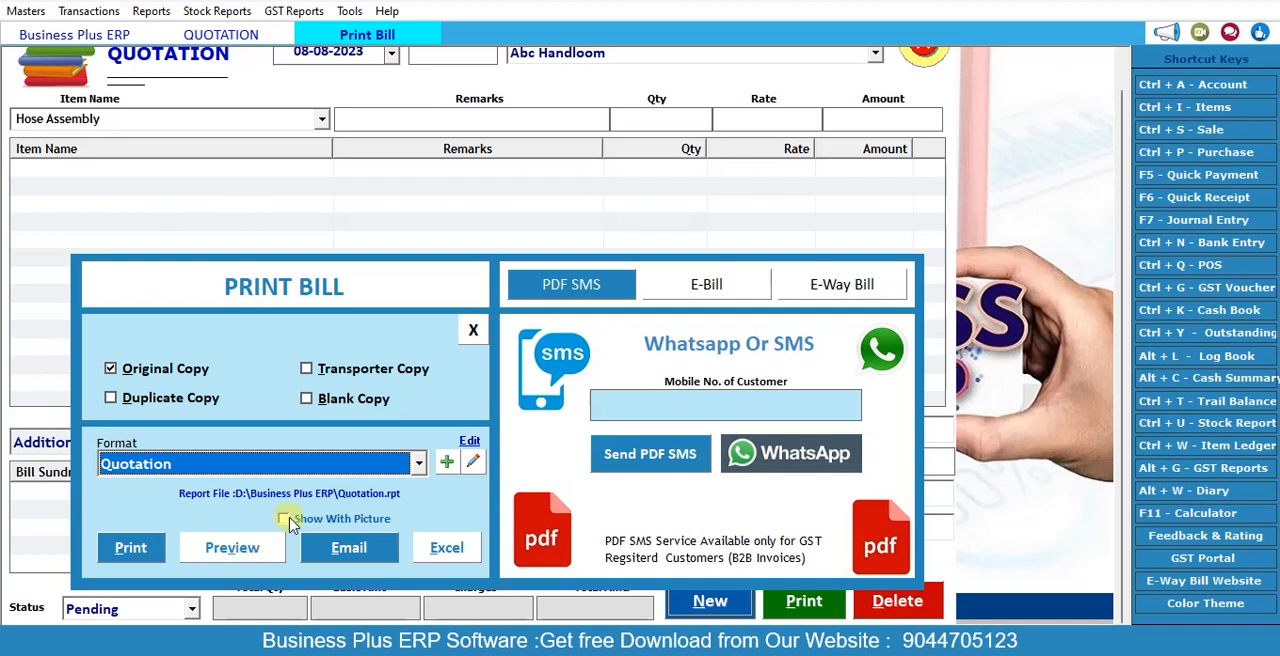
pyautogui.click(244, 549)
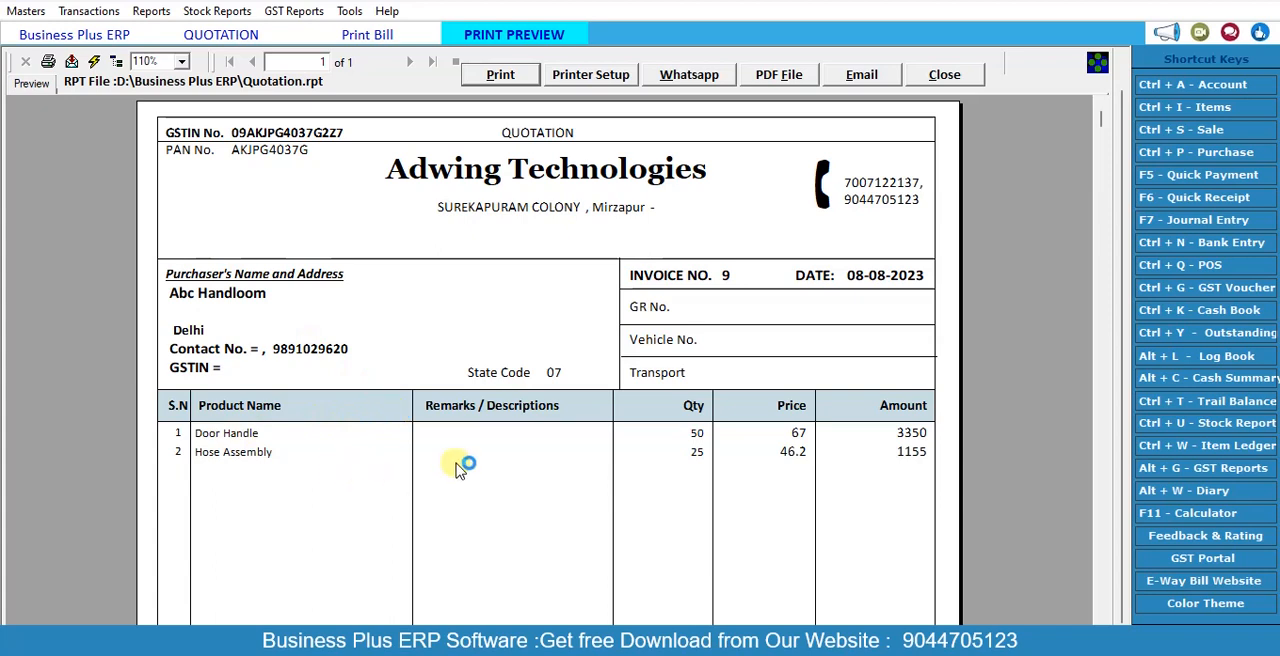
pyautogui.scroll(-5, 597, 434)
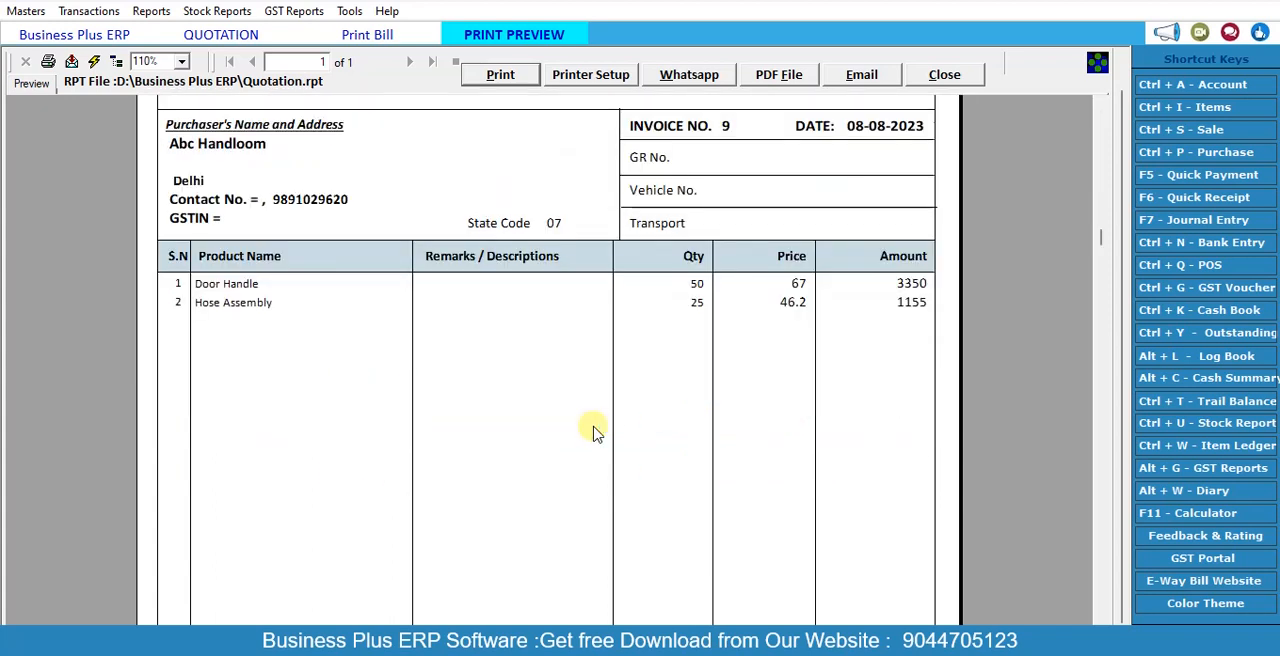
pyautogui.scroll(5, 597, 434)
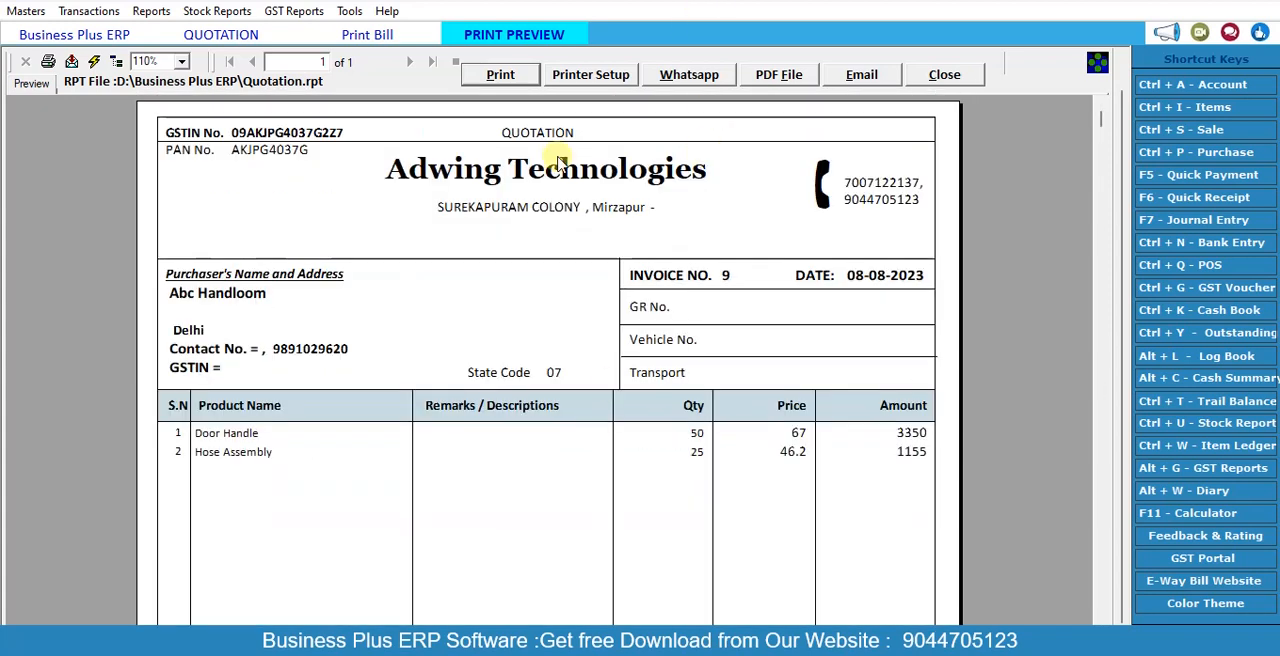
pyautogui.click(940, 76)
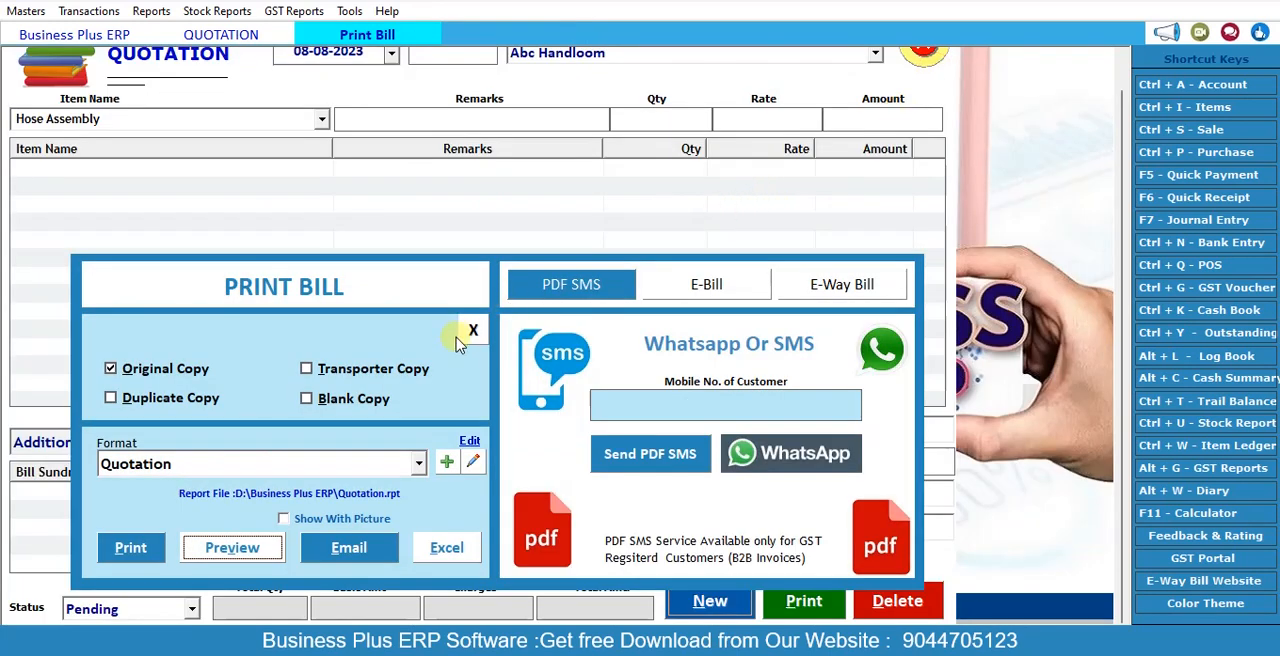
# Step: Close the quotation, and look at a blank new GST voucher form before closing it without an entry
pyautogui.click(472, 331)
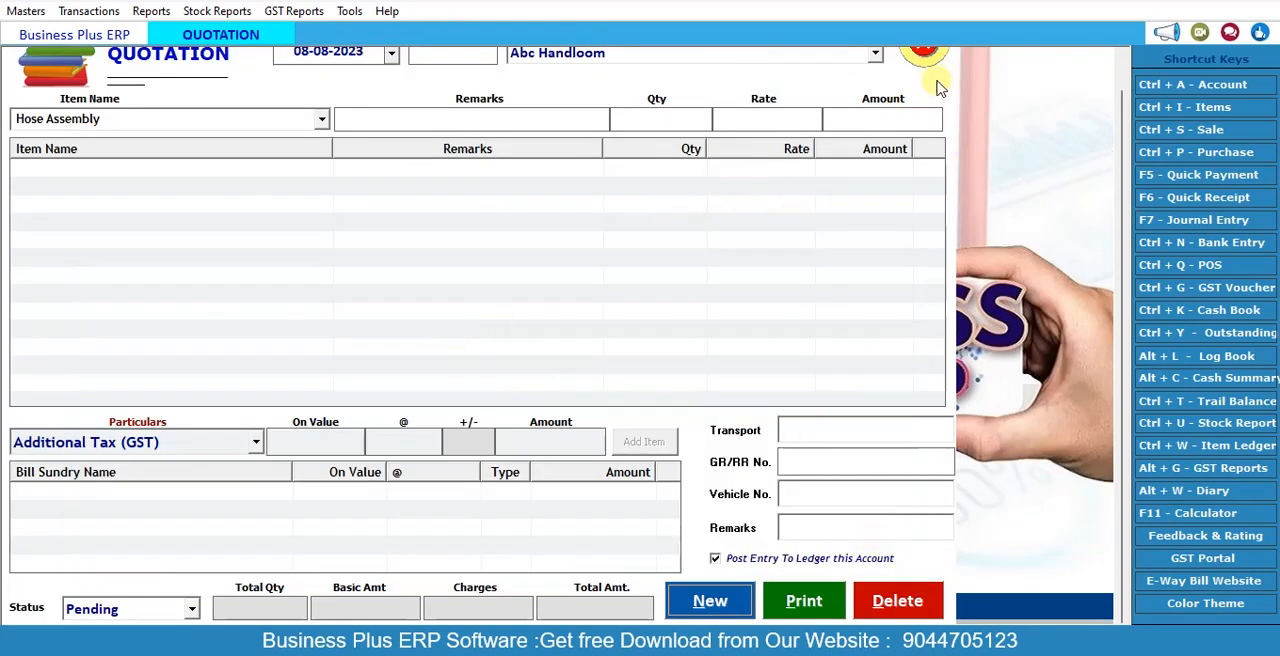
pyautogui.click(922, 48)
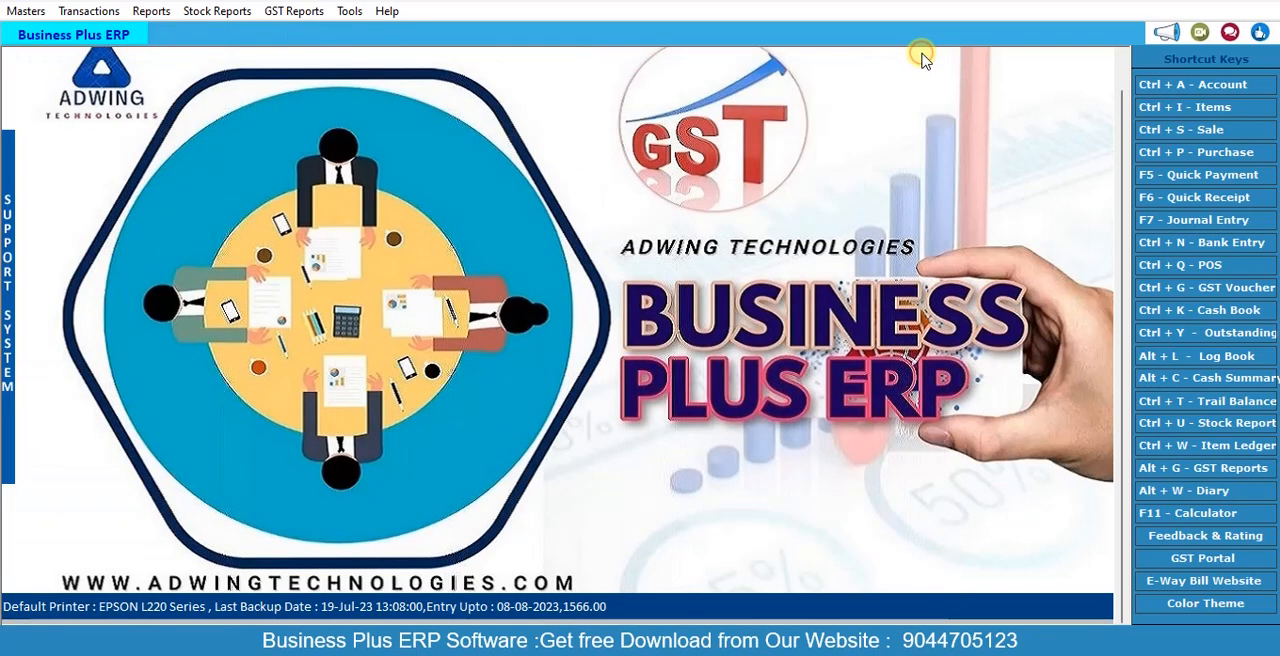
pyautogui.click(106, 11)
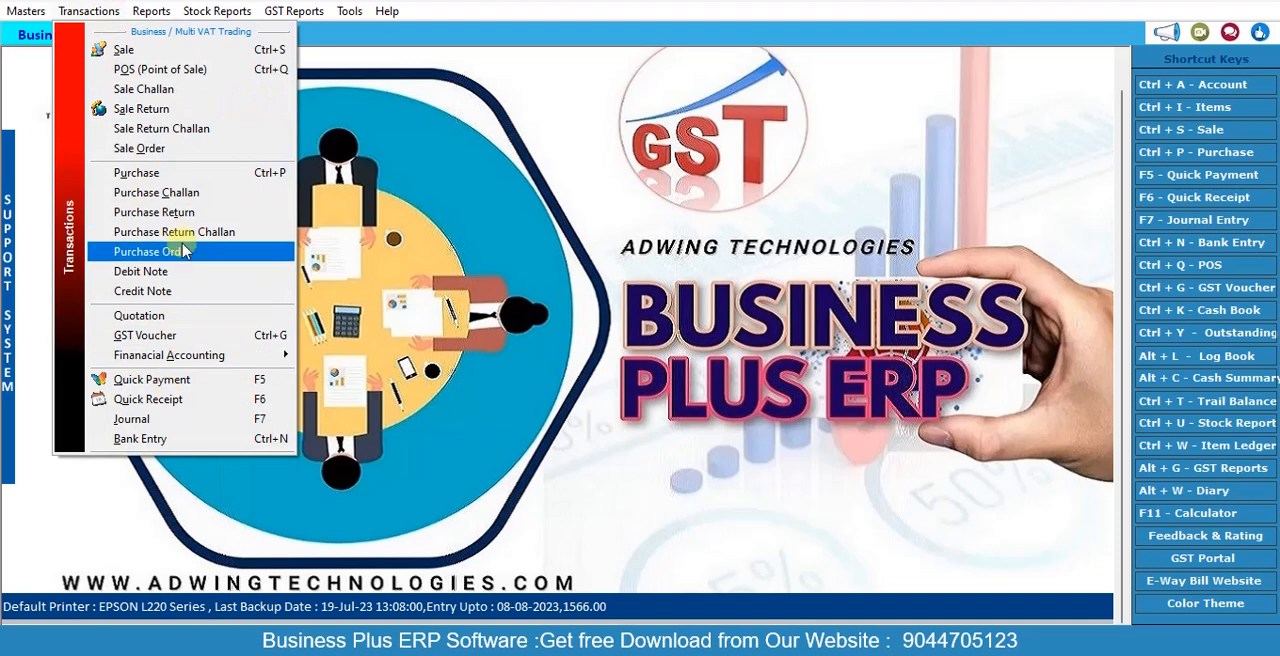
pyautogui.click(174, 337)
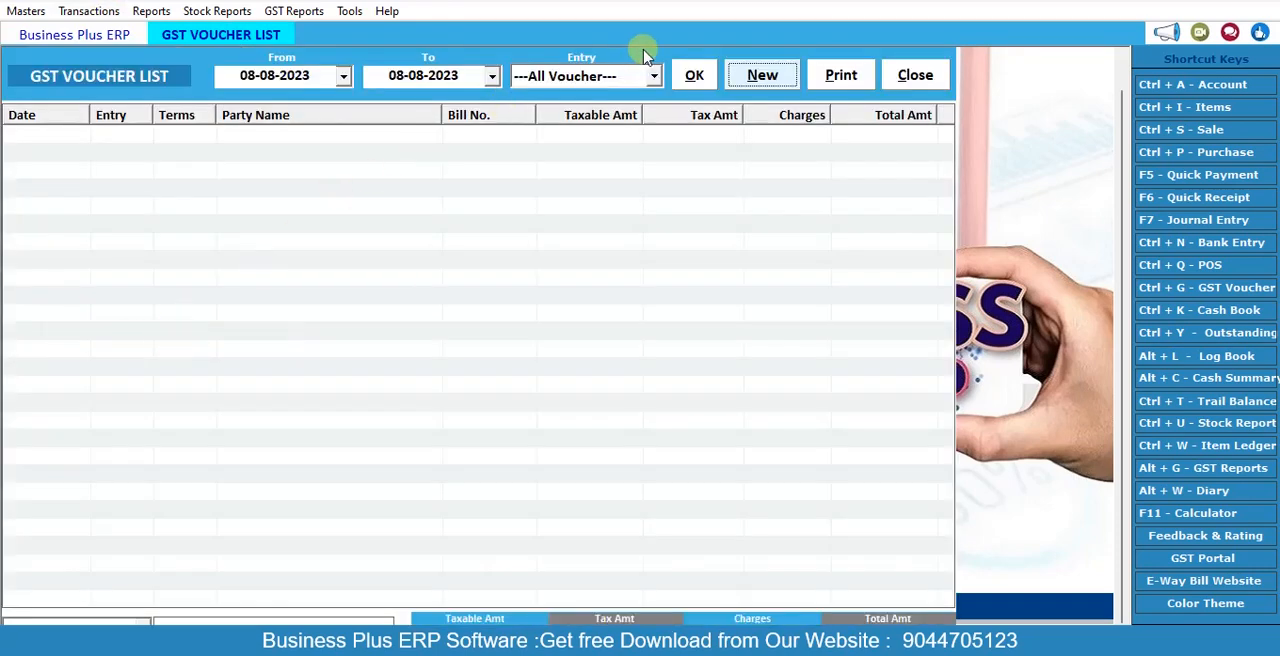
pyautogui.click(762, 76)
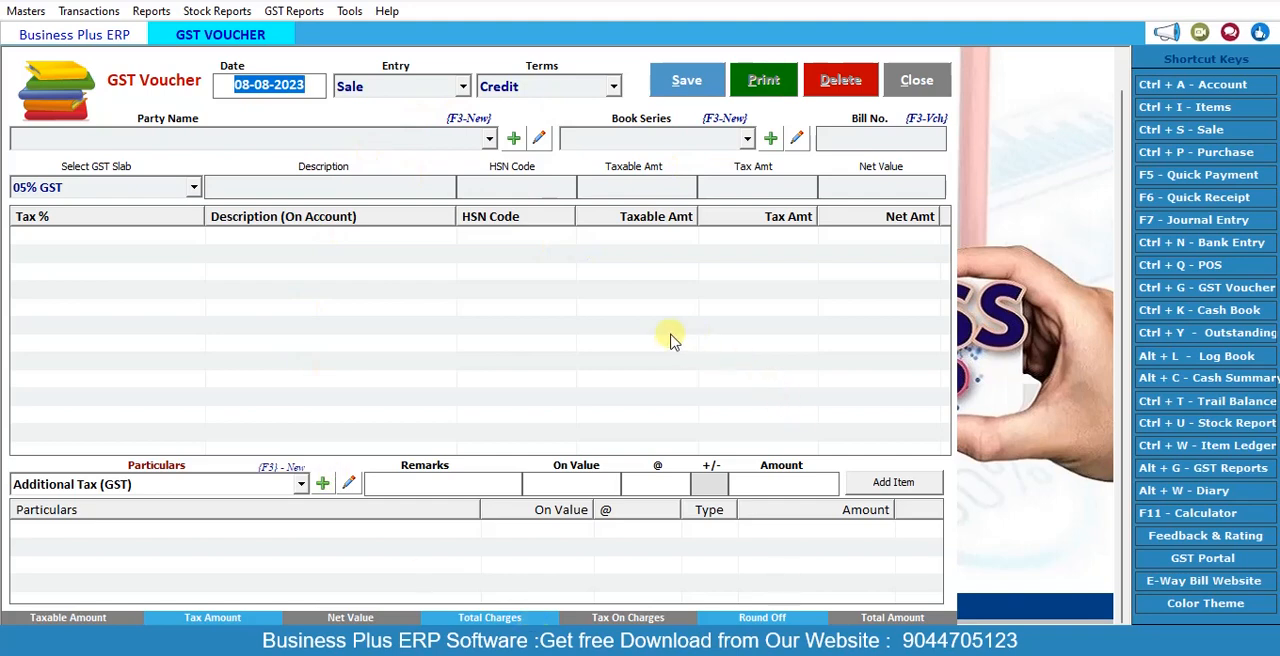
pyautogui.click(917, 80)
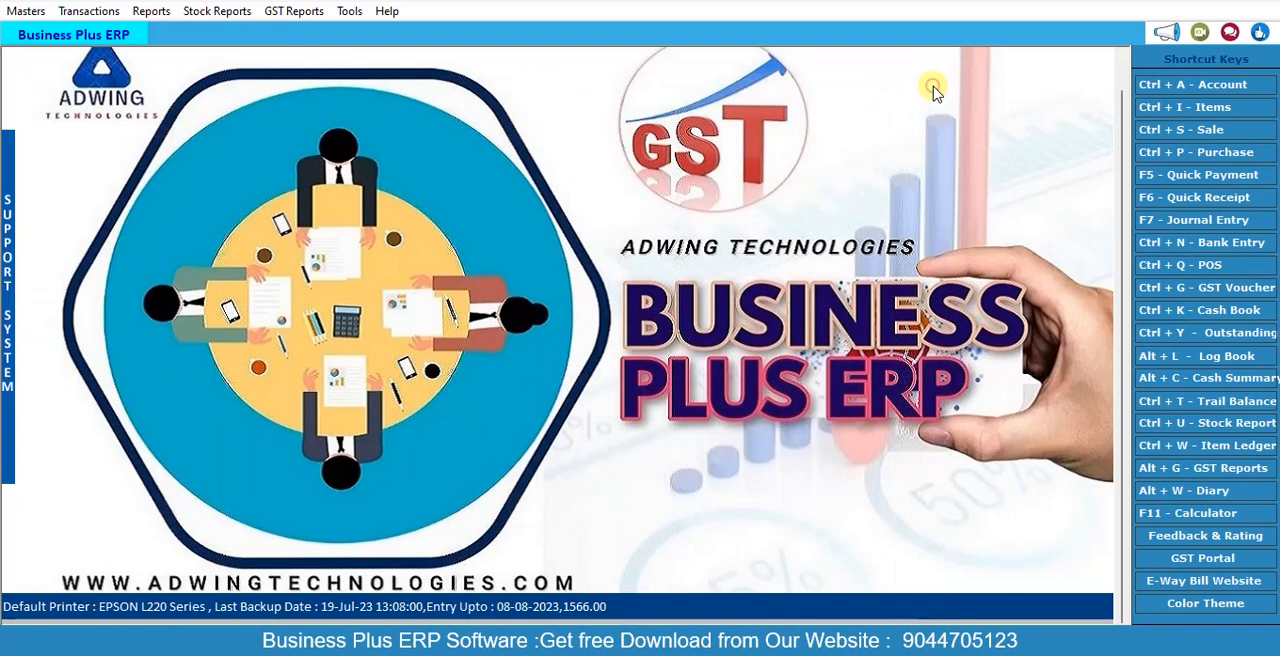
# Step: Start a quick payment entry dated 08-08-2023 with Cash as the payment mode
pyautogui.click(88, 18)
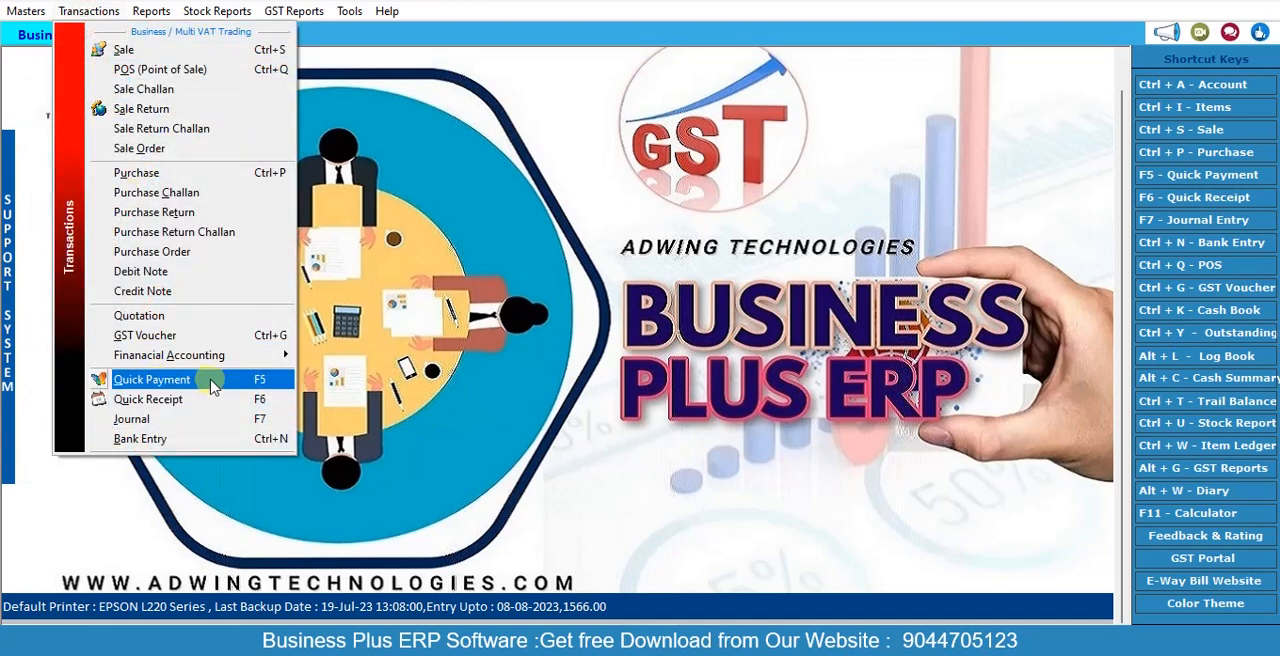
pyautogui.click(152, 379)
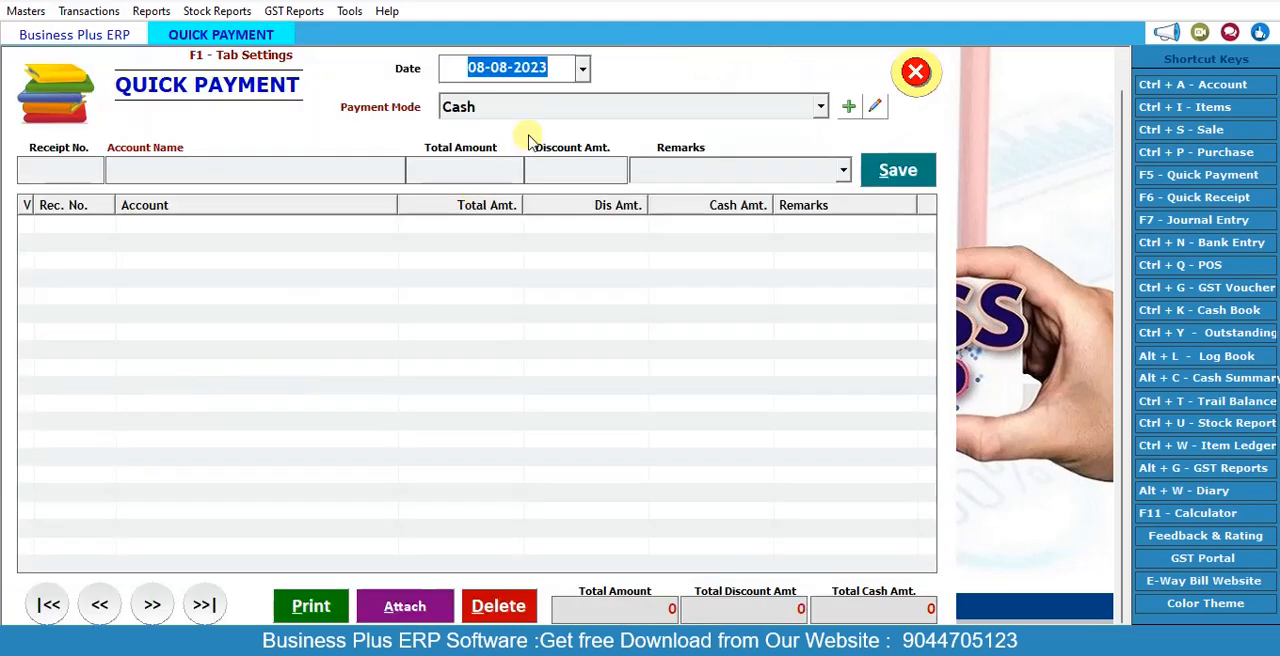
pyautogui.press('Return')
# Step: Enter a payment of 5000 to the AK ENTERPRISES account without discount or remarks, and save it
pyautogui.press('Return')
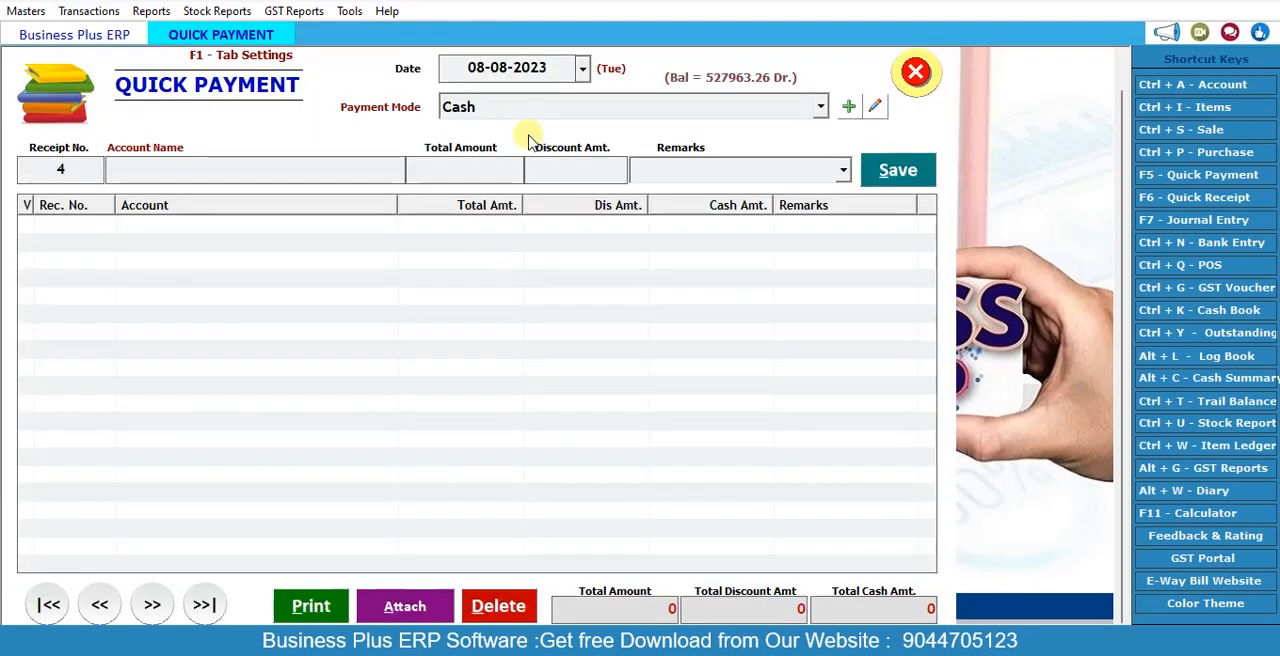
pyautogui.press('Return')
pyautogui.press('Down')
pyautogui.press('Down')
pyautogui.press('Down')
pyautogui.press('Down')
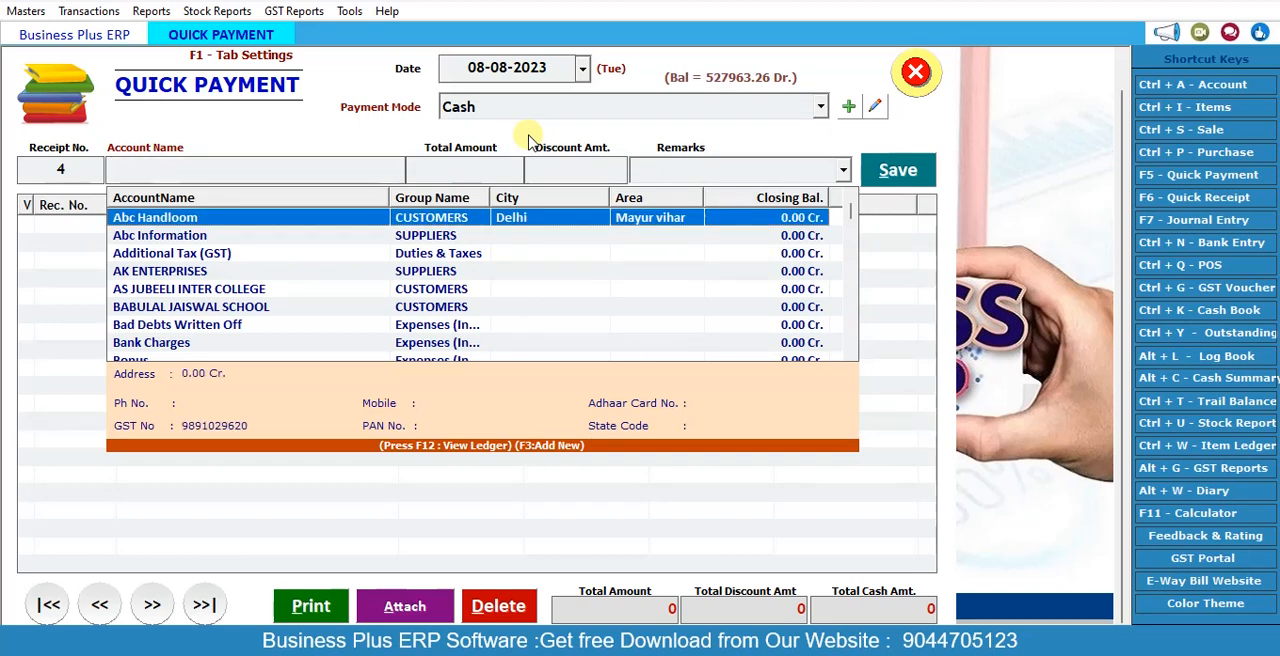
pyautogui.press('Return')
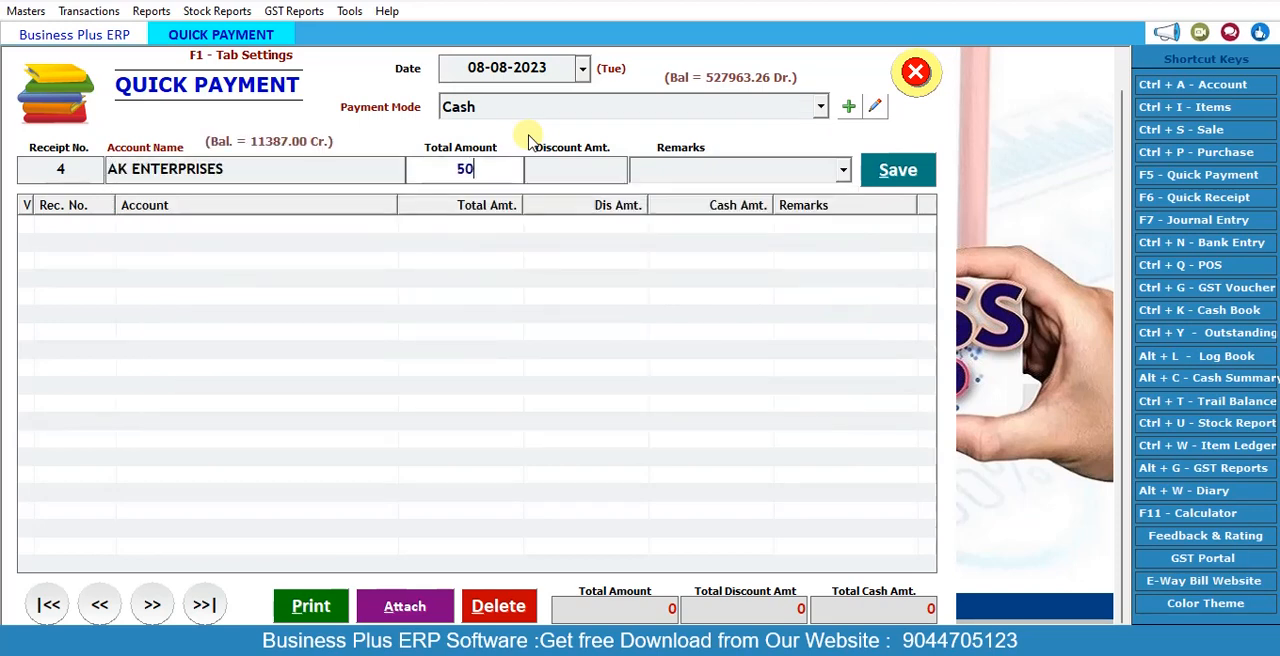
pyautogui.press('Return')
pyautogui.press('Return')
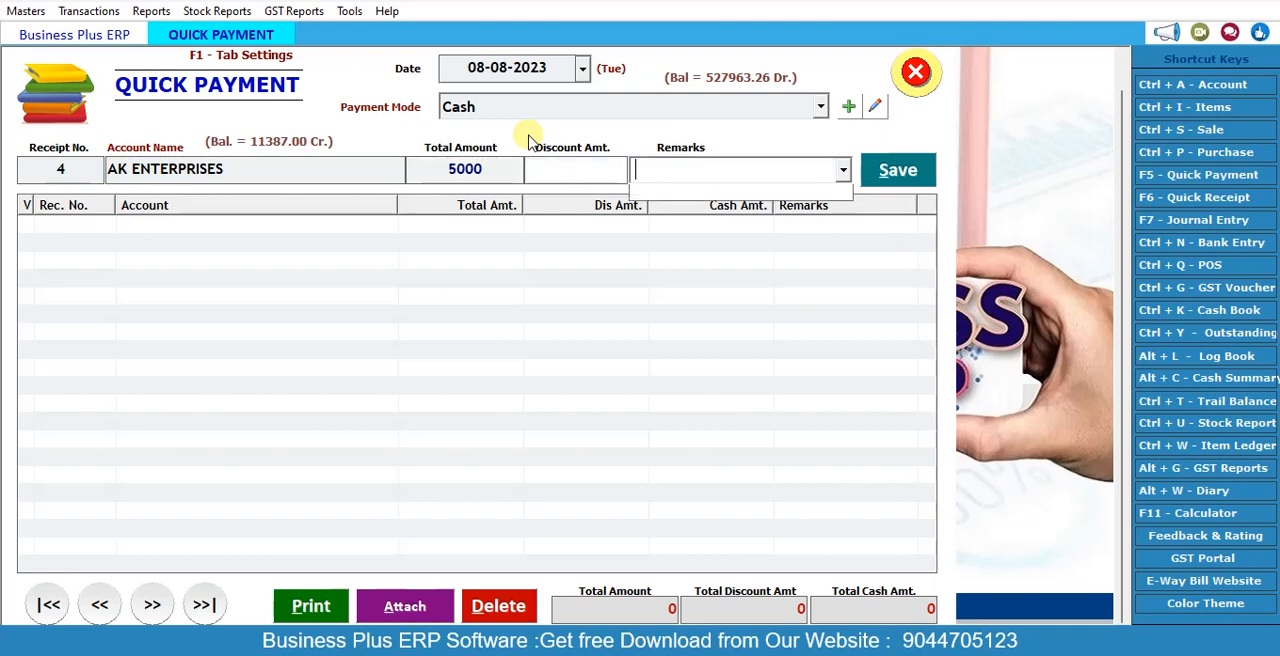
pyautogui.press('Return')
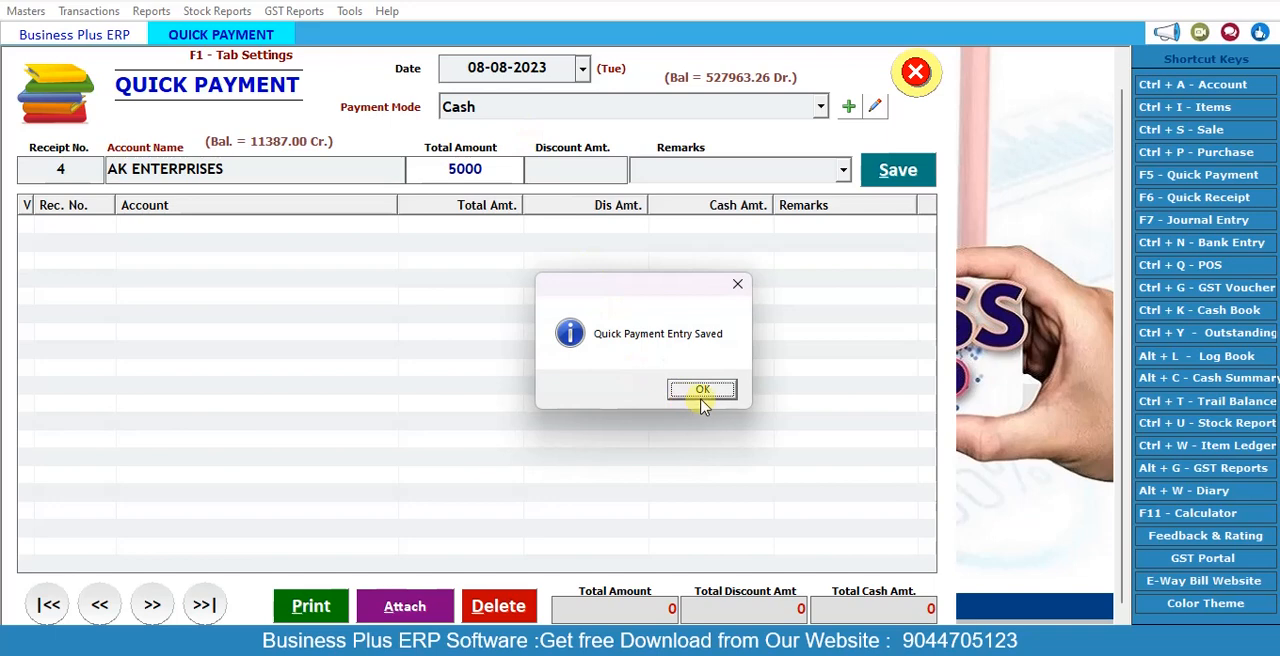
pyautogui.click(703, 392)
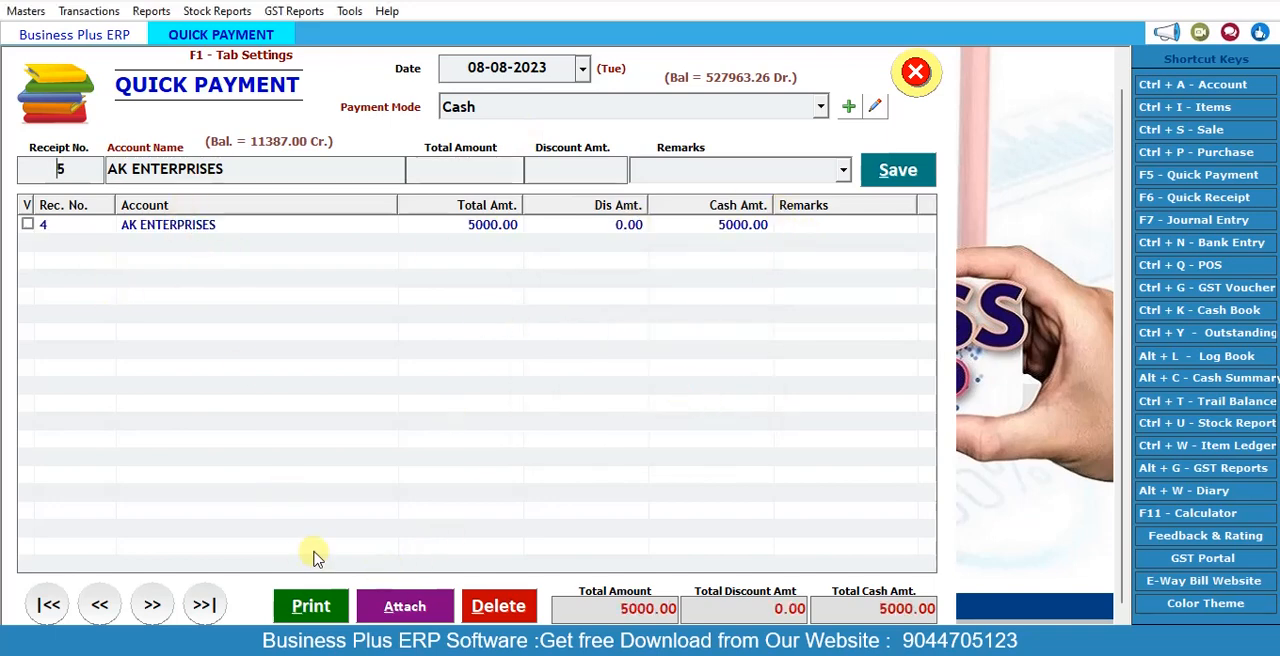
# Step: Preview the print voucher of the AK ENTERPRISES payment, and close the preview and the quick payment form
pyautogui.click(334, 607)
pyautogui.click(28, 226)
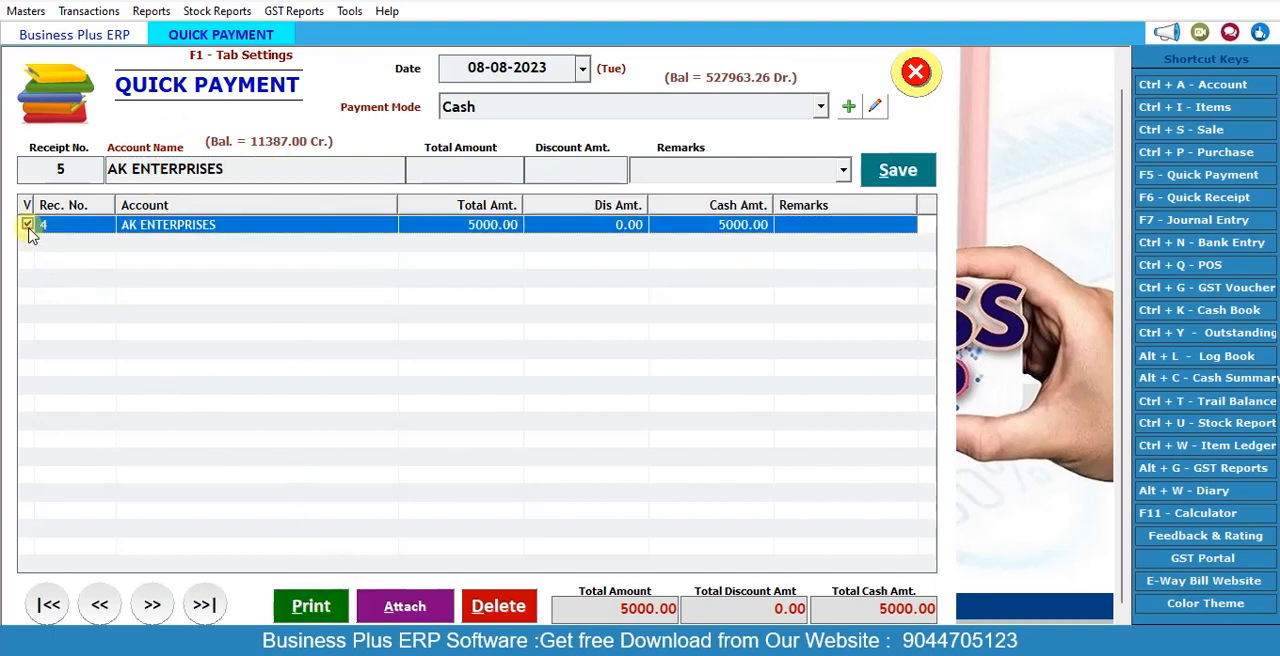
pyautogui.click(310, 607)
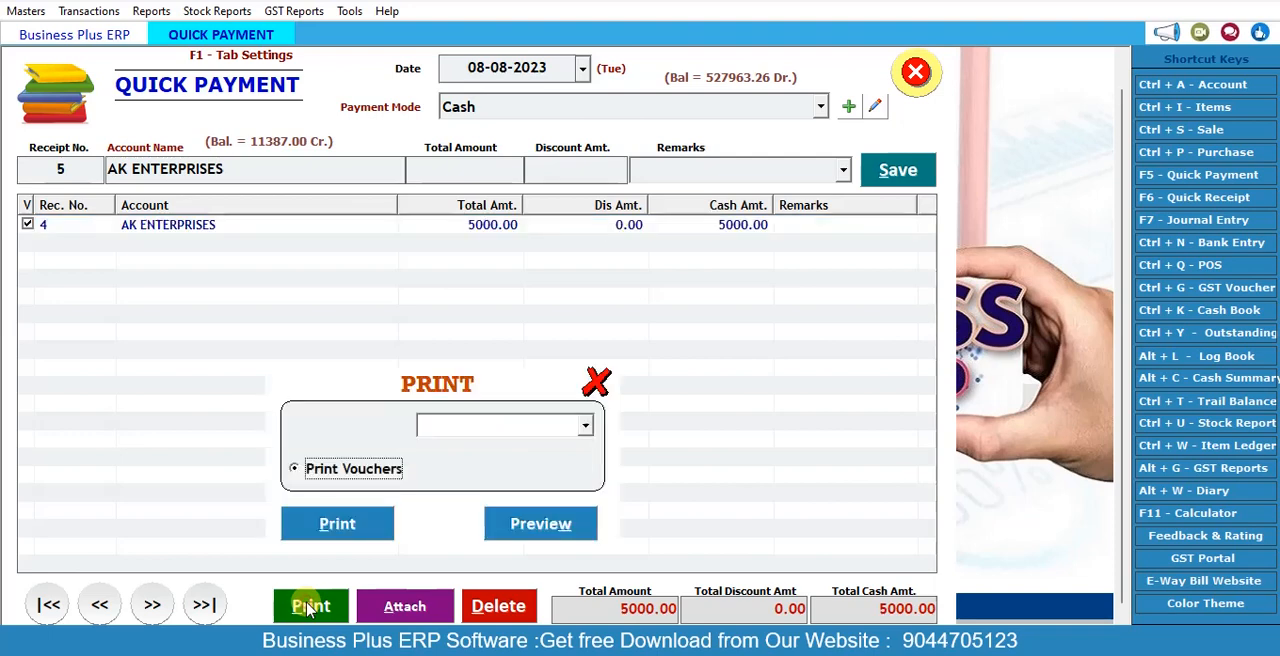
pyautogui.click(552, 522)
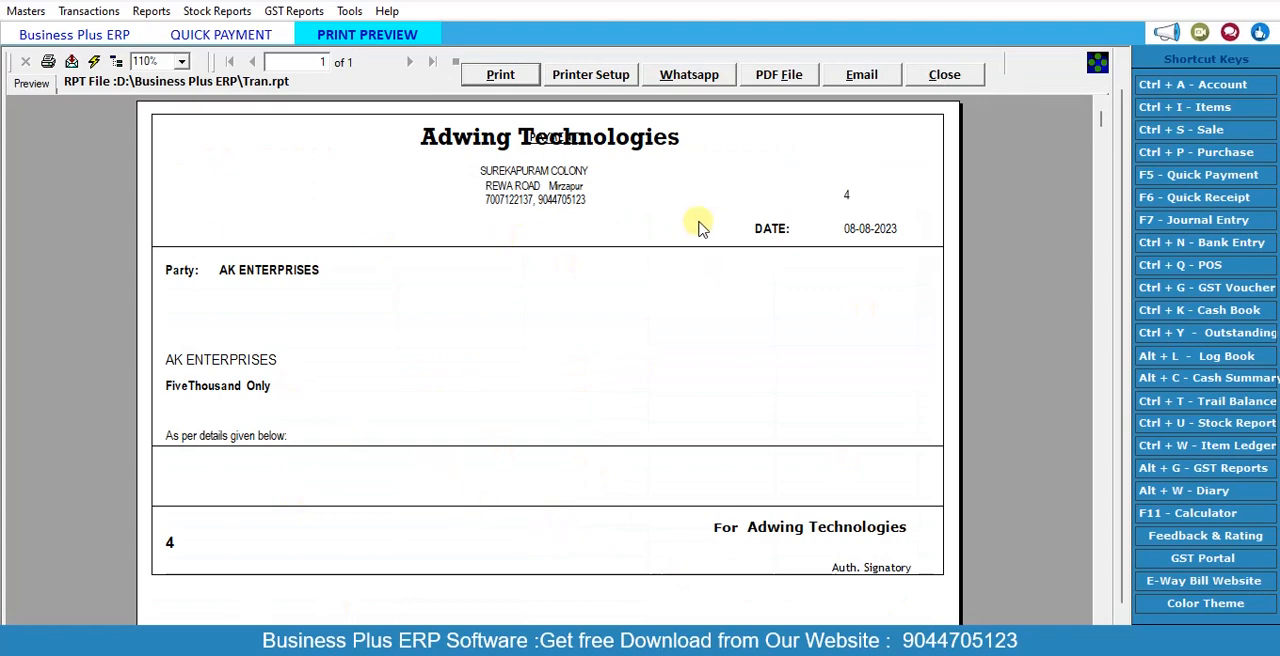
pyautogui.click(944, 74)
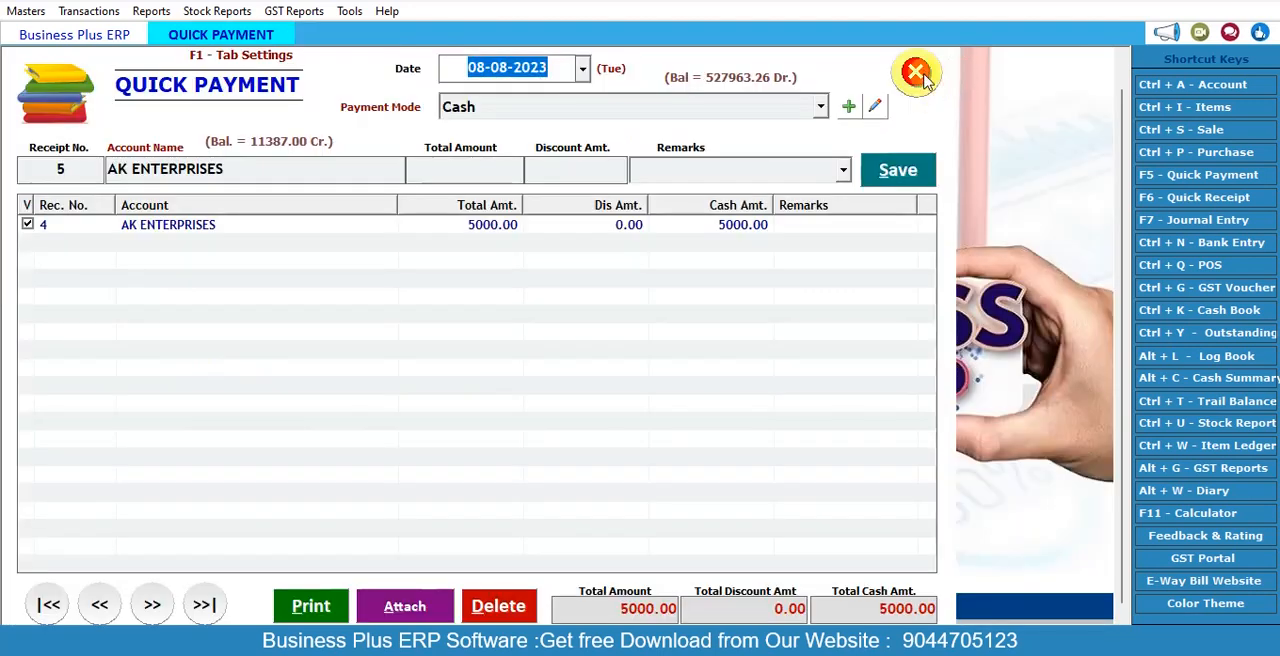
pyautogui.click(915, 71)
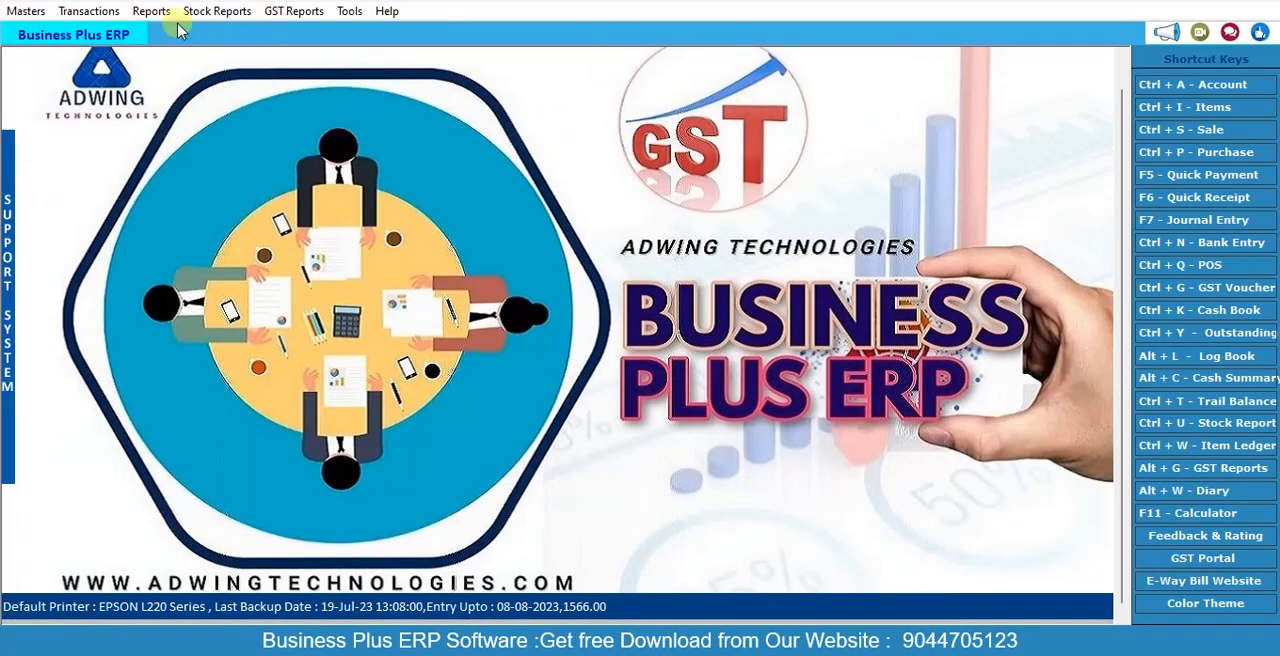
# Step: Check the AK ENTERPRISES ledger in the log book for the cash payment, and close the log book
pyautogui.click(1227, 358)
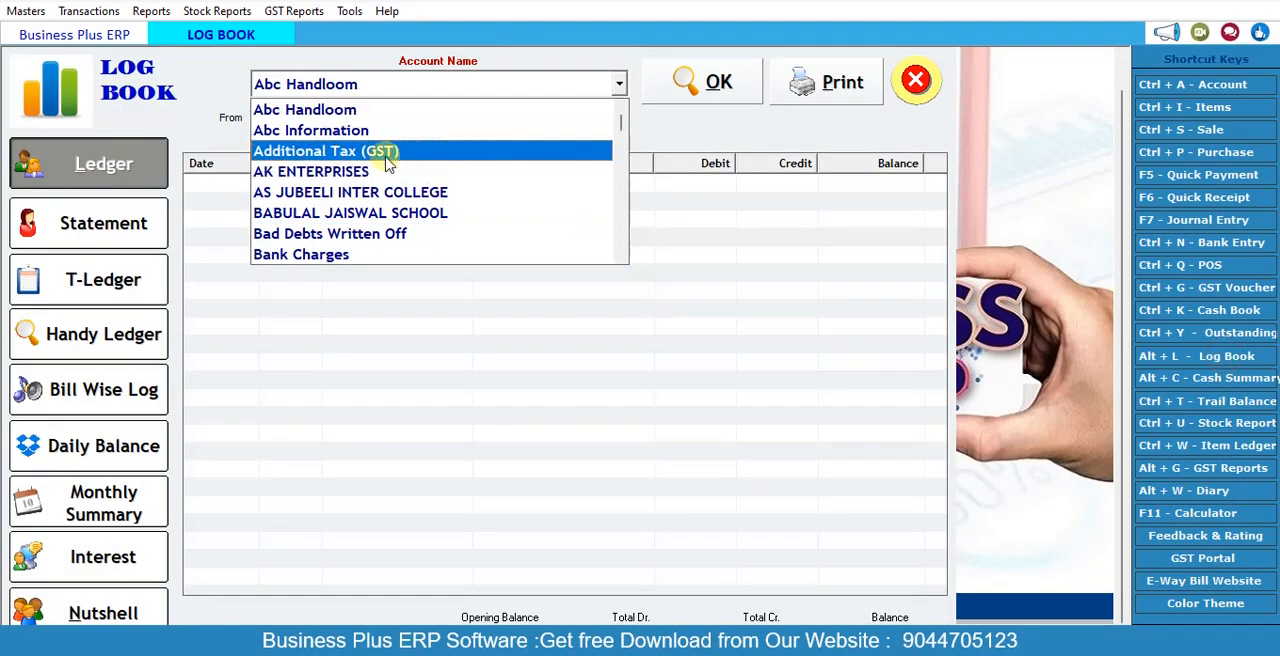
pyautogui.click(366, 171)
pyautogui.click(706, 82)
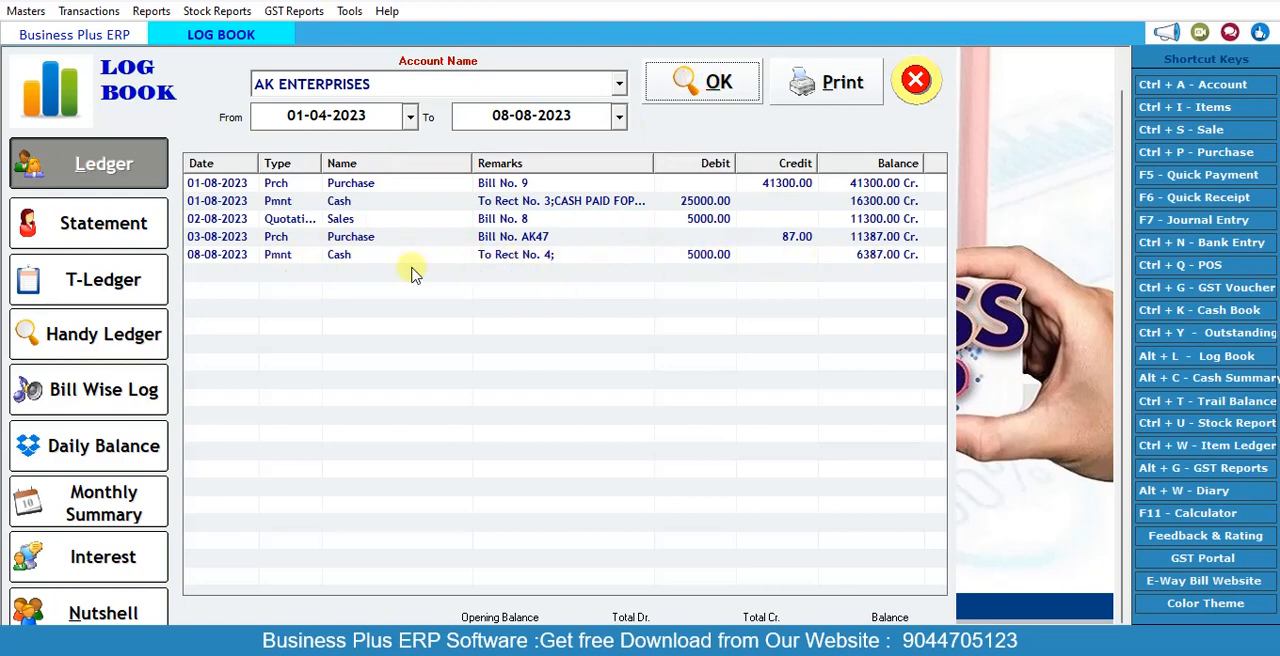
pyautogui.click(918, 84)
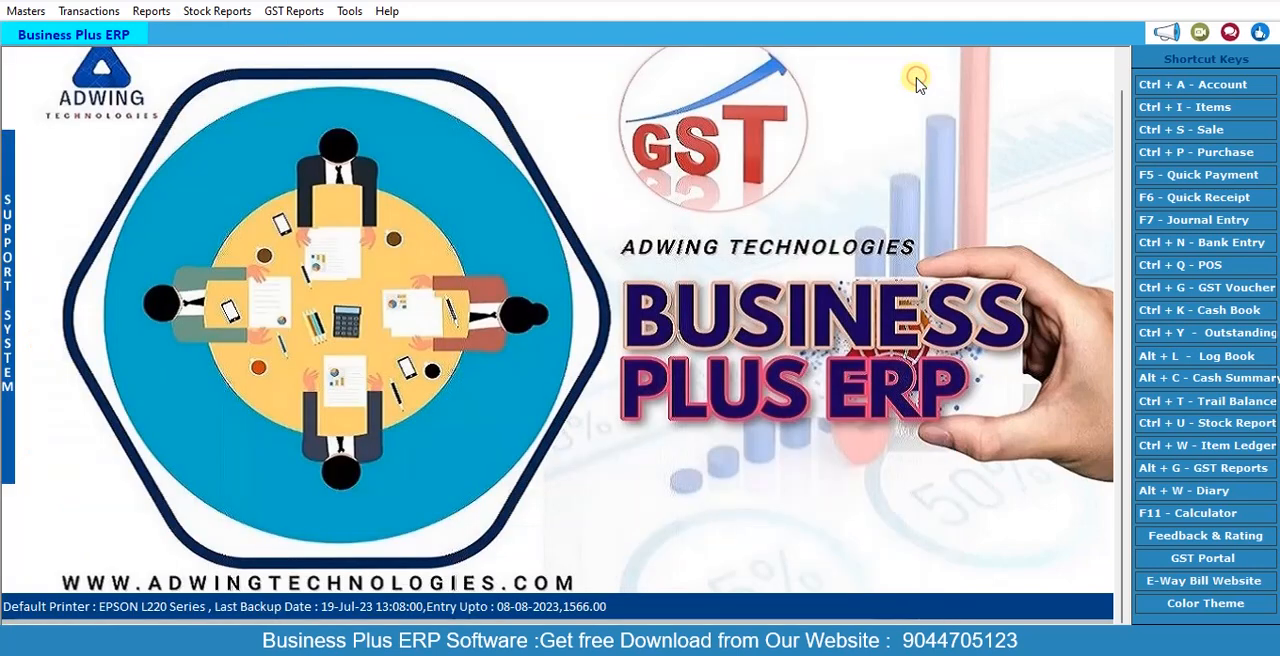
# Step: Bring up the list of available transaction types
pyautogui.click(100, 11)
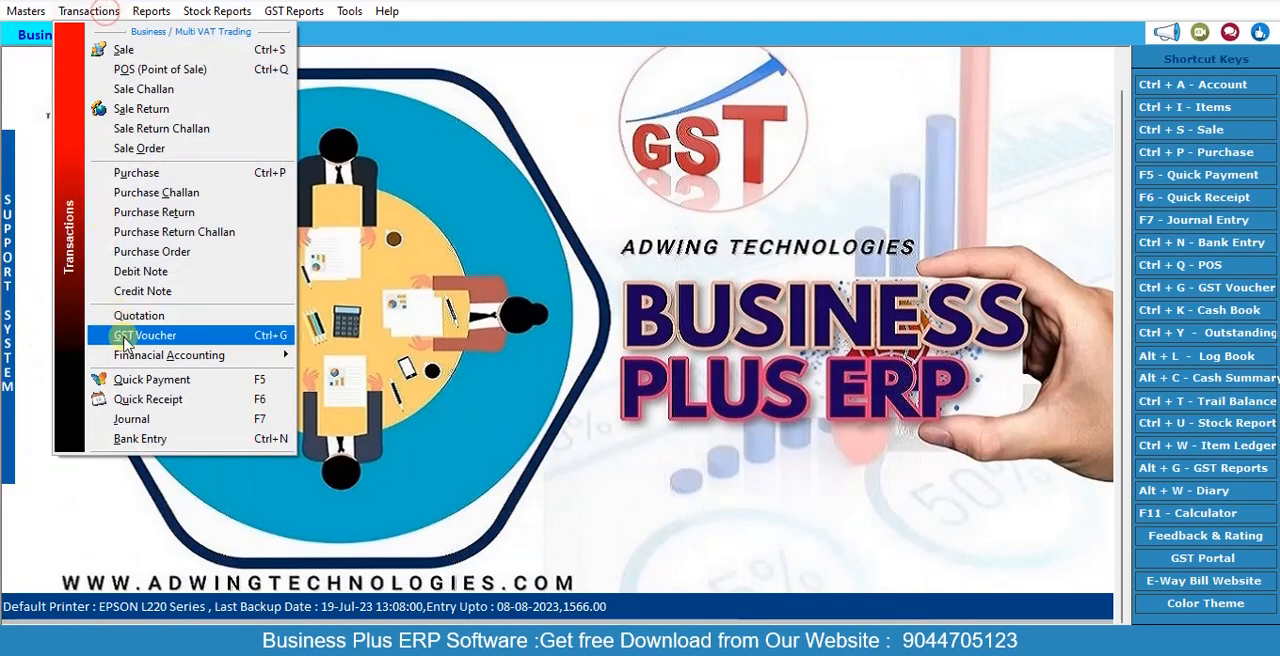